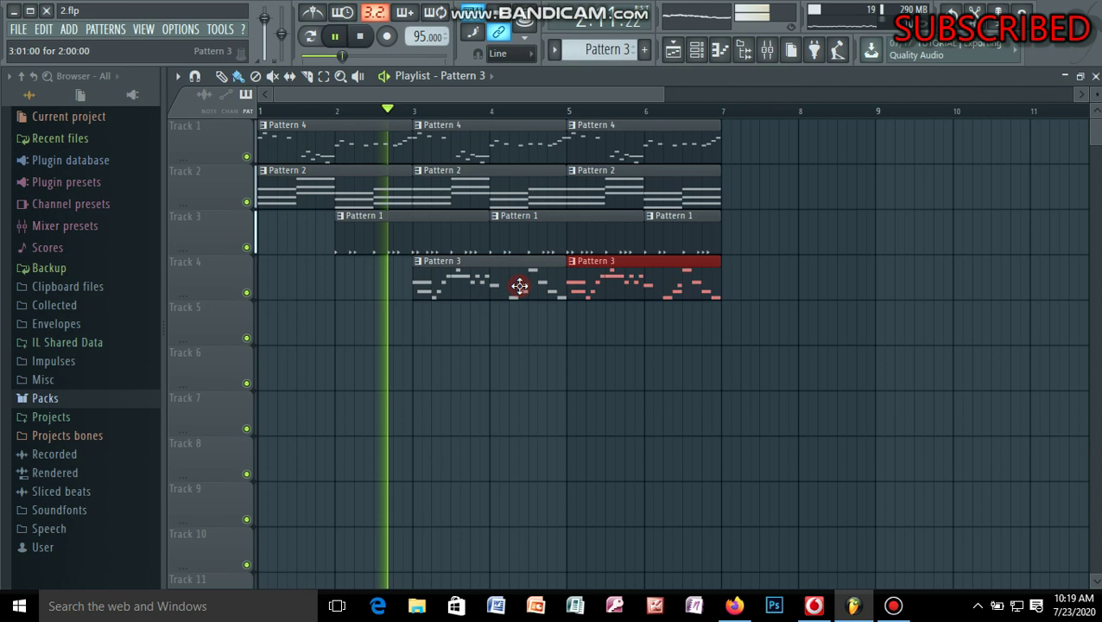
- Trim the first Pattern 3 clip on track 4 to 8 steps starting at 1:05 and delete the Pattern 3 clip at bar 4
{"action": "left_click_drag", "start_coordinate": [519, 286], "coordinate": [535, 273]}
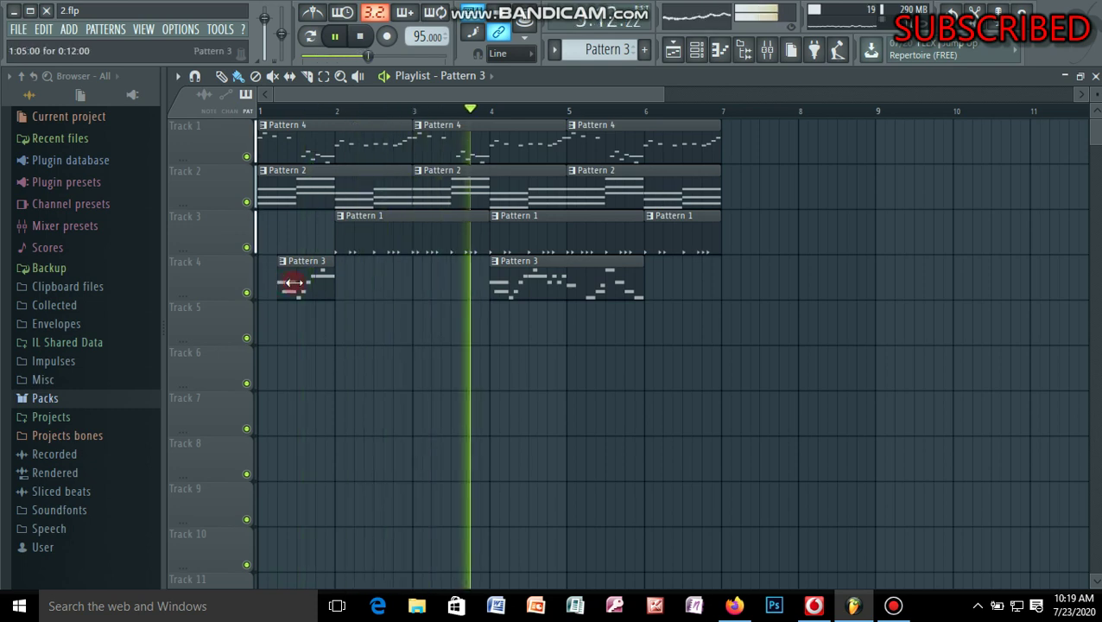
{"action": "left_click_drag", "start_coordinate": [294, 283], "coordinate": [288, 278]}
{"action": "left_click", "coordinate": [295, 148]}
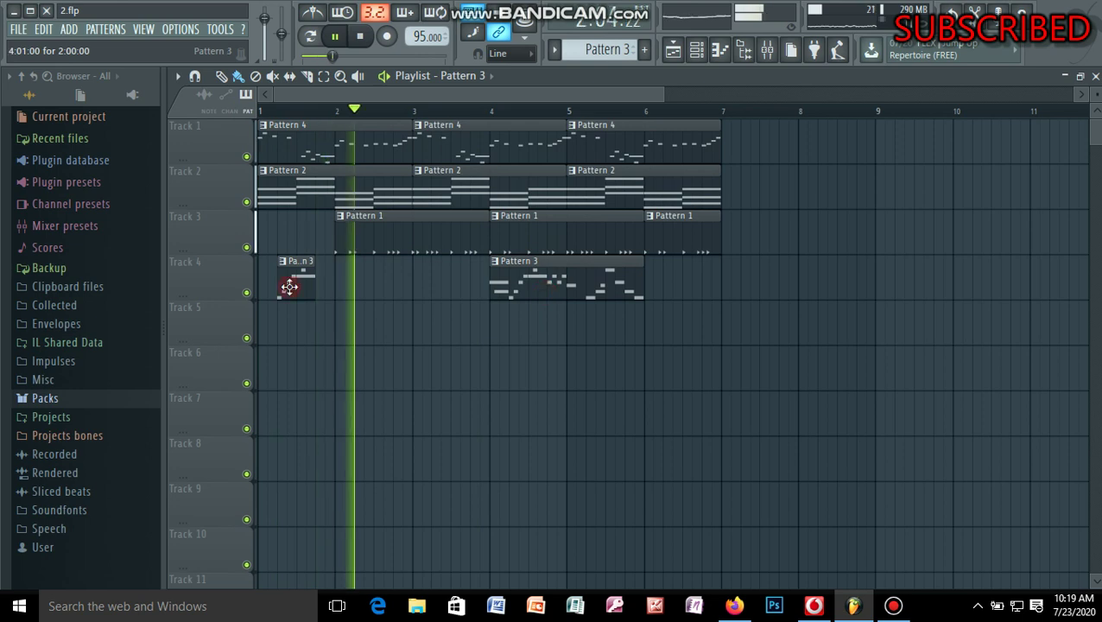
{"action": "key", "text": "Delete"}
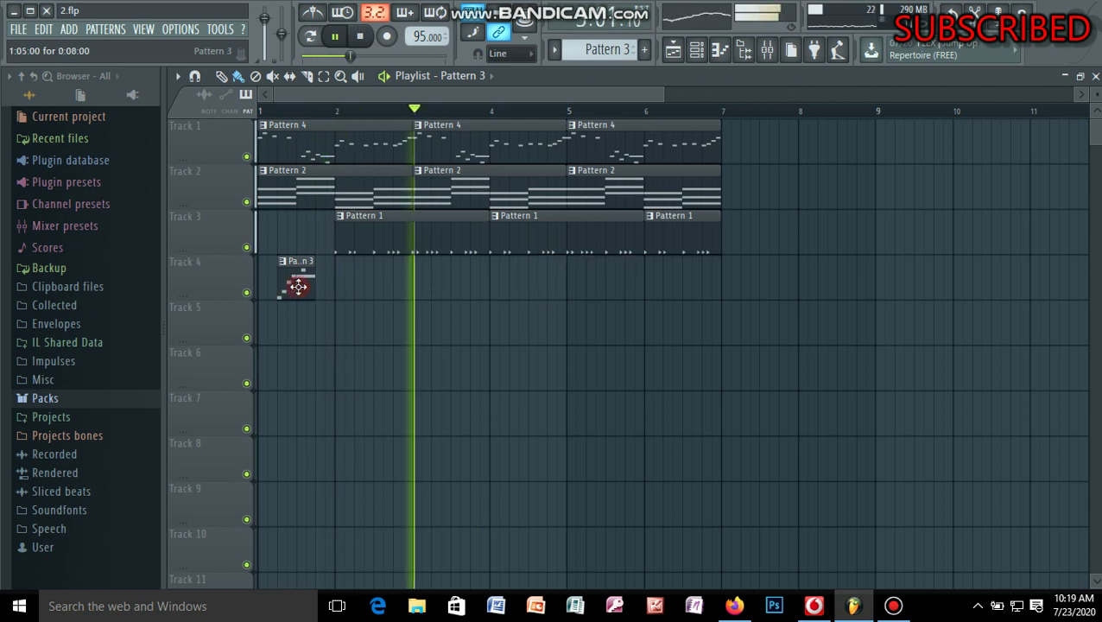
- Duplicate the short Pattern 3 clip on track 4, try the copy at bar 2, and audition it directly after the original
{"action": "key", "text": "ctrl+b"}
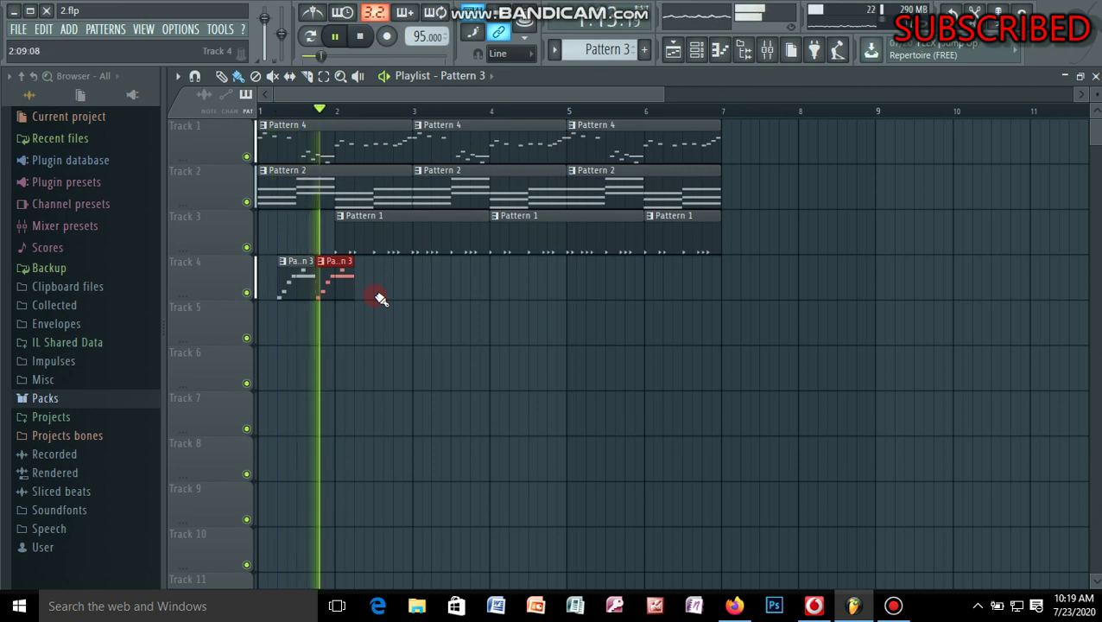
{"action": "left_click_drag", "start_coordinate": [331, 291], "coordinate": [351, 288]}
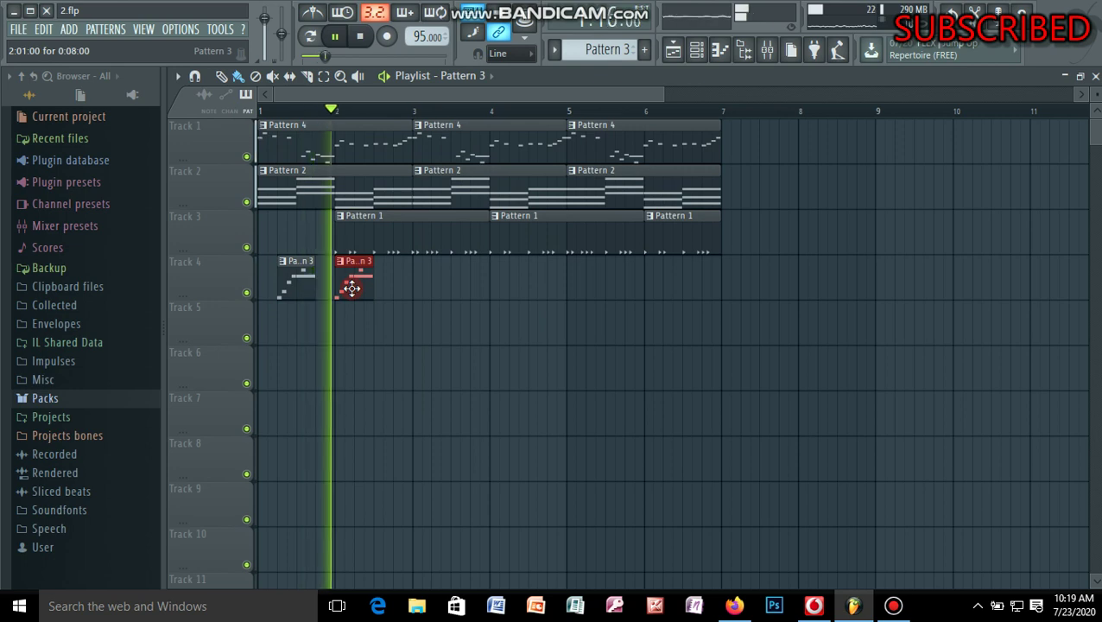
{"action": "right_click", "coordinate": [352, 288]}
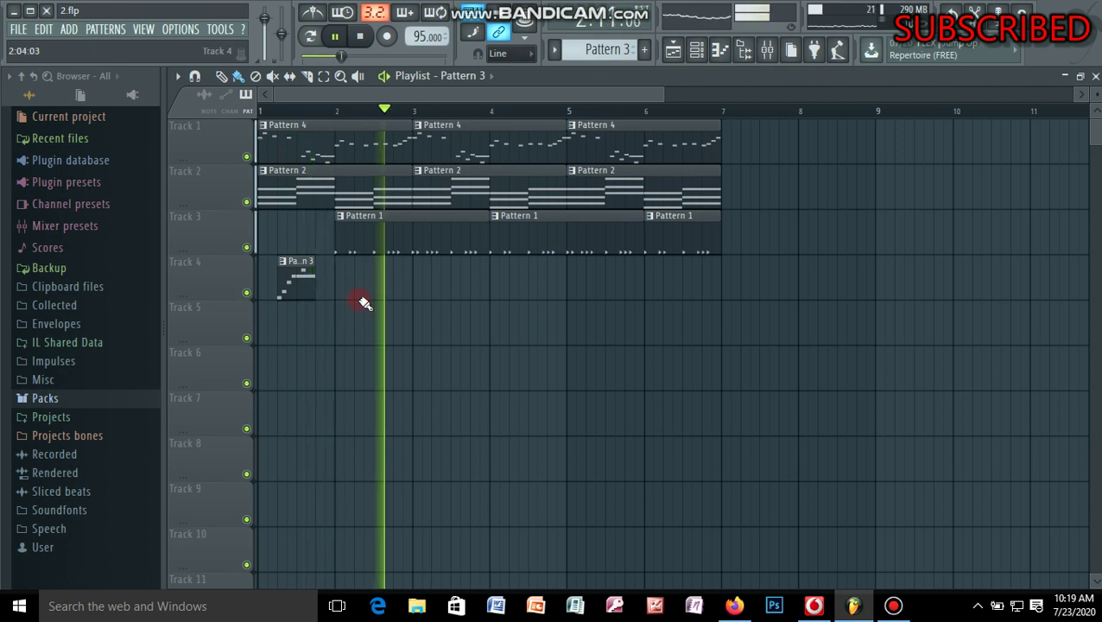
{"action": "key", "text": "space"}
{"action": "key", "text": "ctrl+z"}
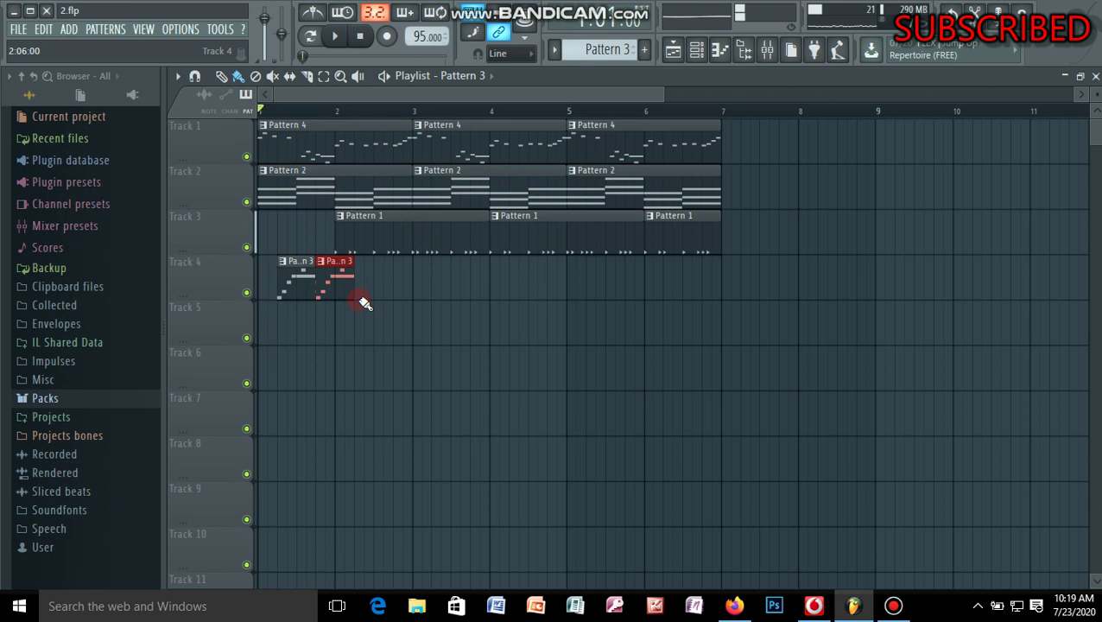
{"action": "key", "text": "space"}
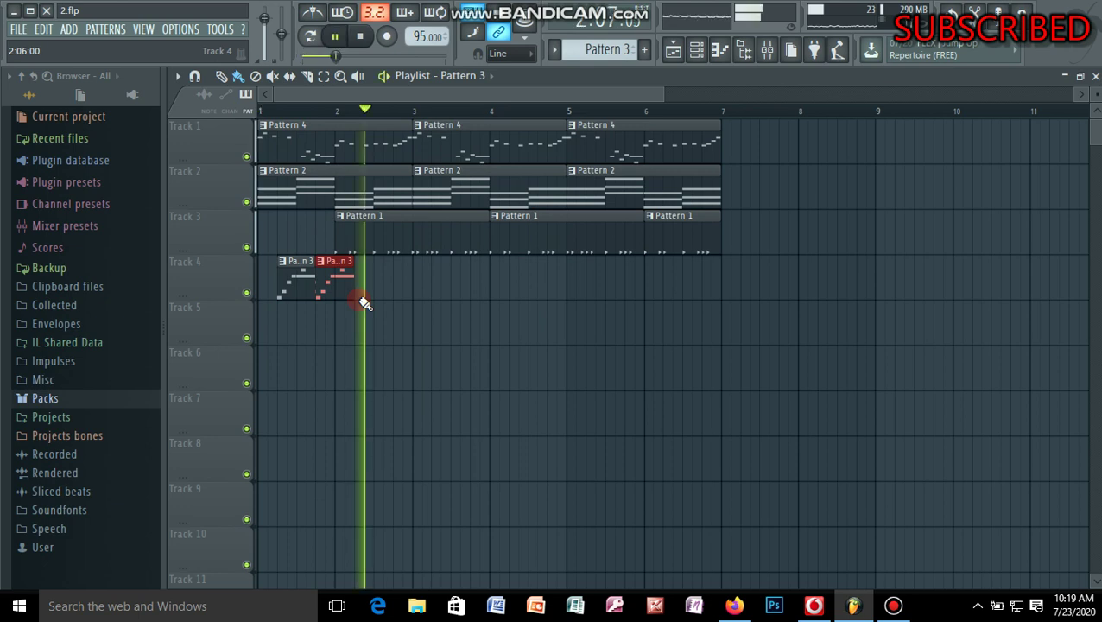
- Try a third Pattern 3 clip at 2:05 on track 4, extended to two bars, and play the arrangement before undoing
{"action": "left_click", "coordinate": [430, 282]}
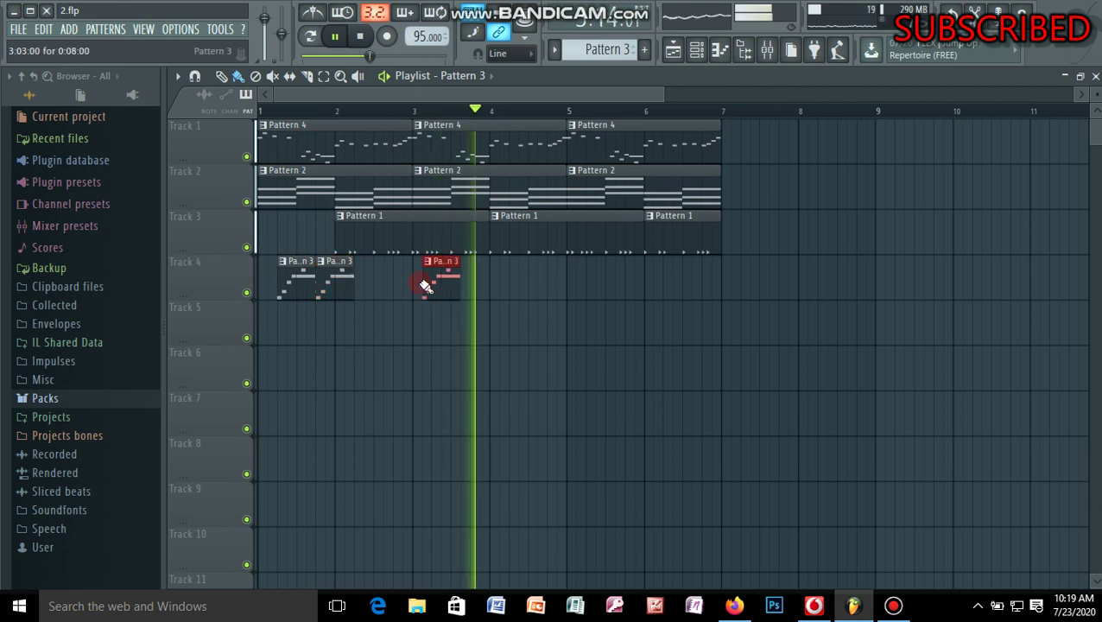
{"action": "right_click", "coordinate": [427, 284]}
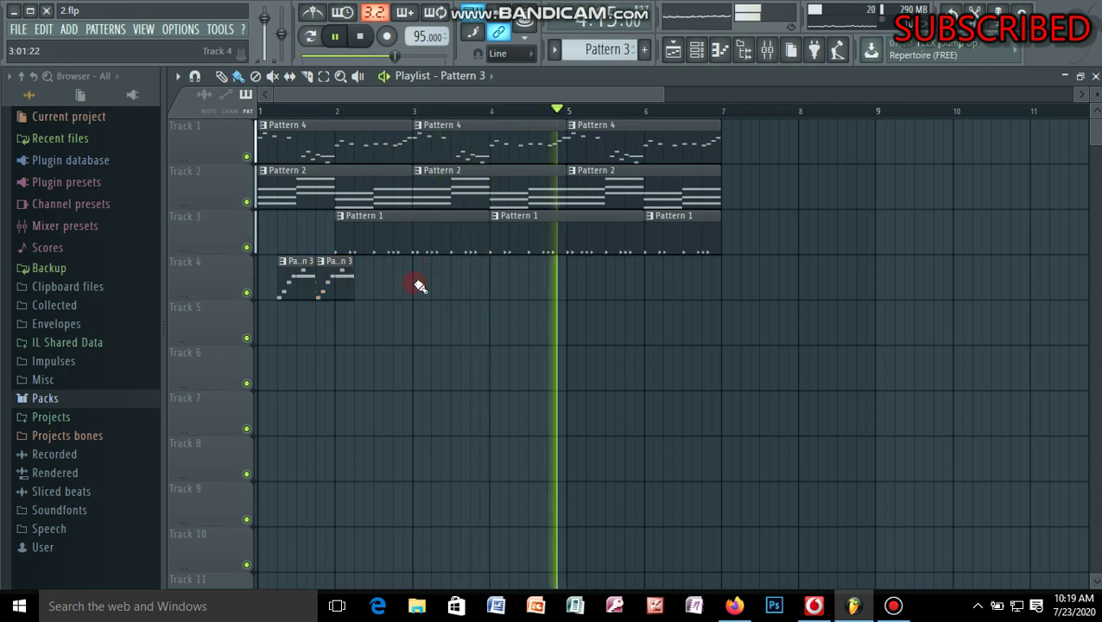
{"action": "left_click", "coordinate": [421, 282]}
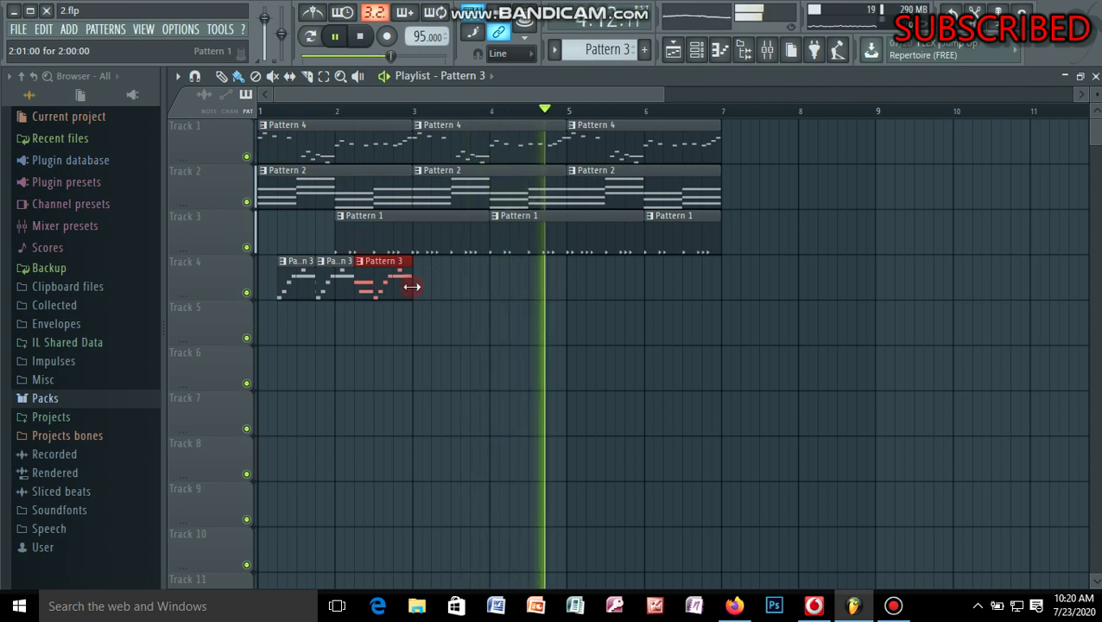
{"action": "left_click_drag", "start_coordinate": [505, 293], "coordinate": [507, 293]}
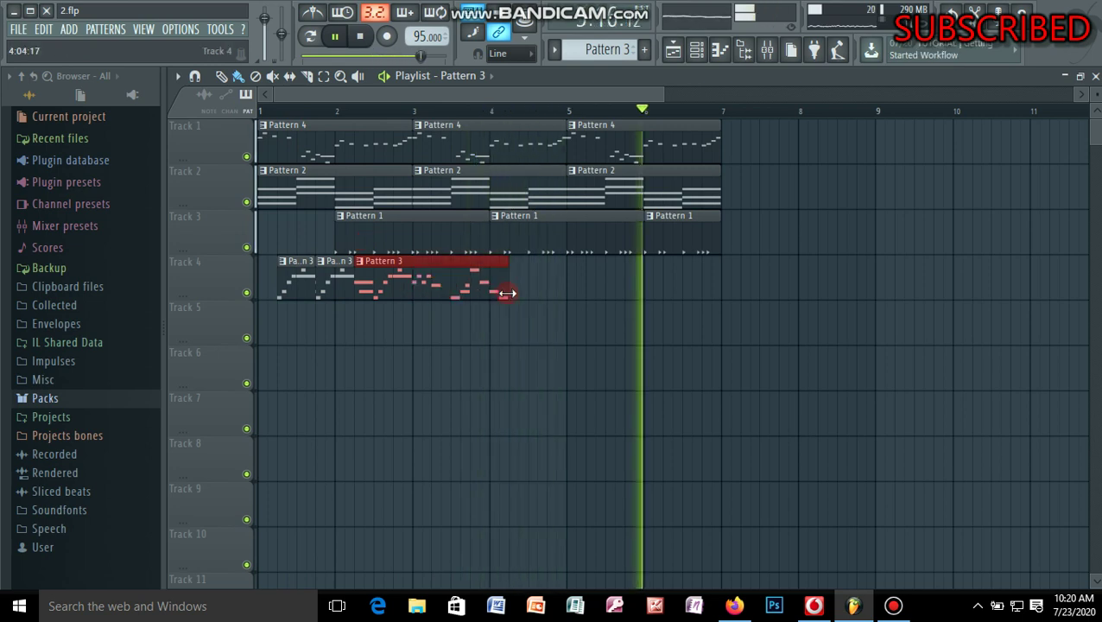
{"action": "key", "text": "space"}
{"action": "key", "text": "space"}
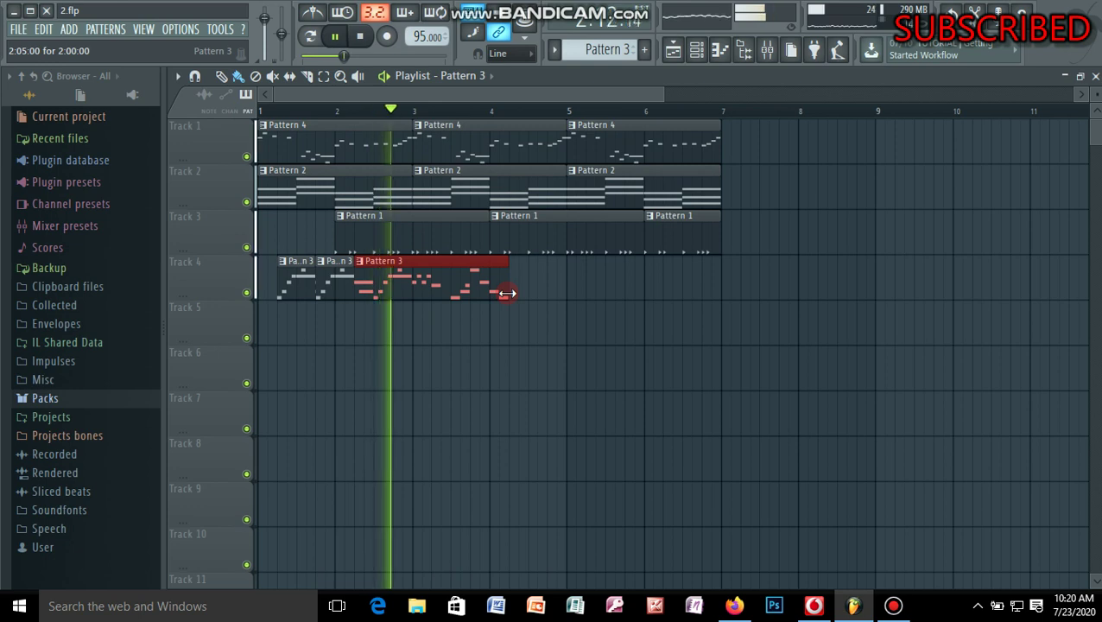
{"action": "key", "text": "ctrl+z"}
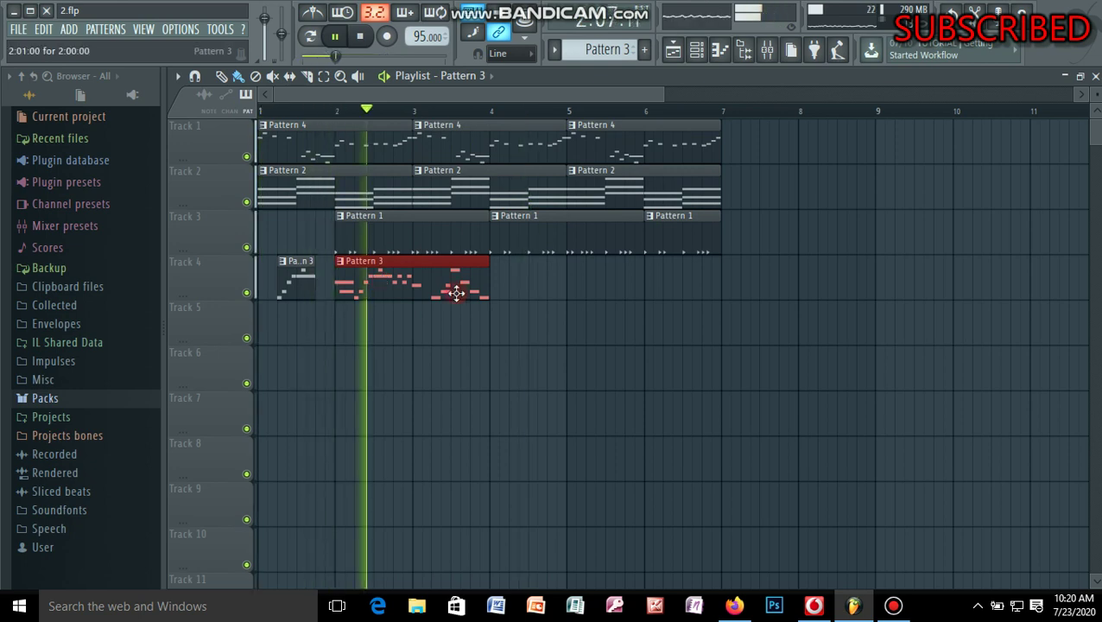
- Move the two-bar Pattern 3 clip to bar 5 and place a short 8-step Pattern 3 clip at 2:05 on track 4
{"action": "left_click_drag", "start_coordinate": [457, 293], "coordinate": [613, 295]}
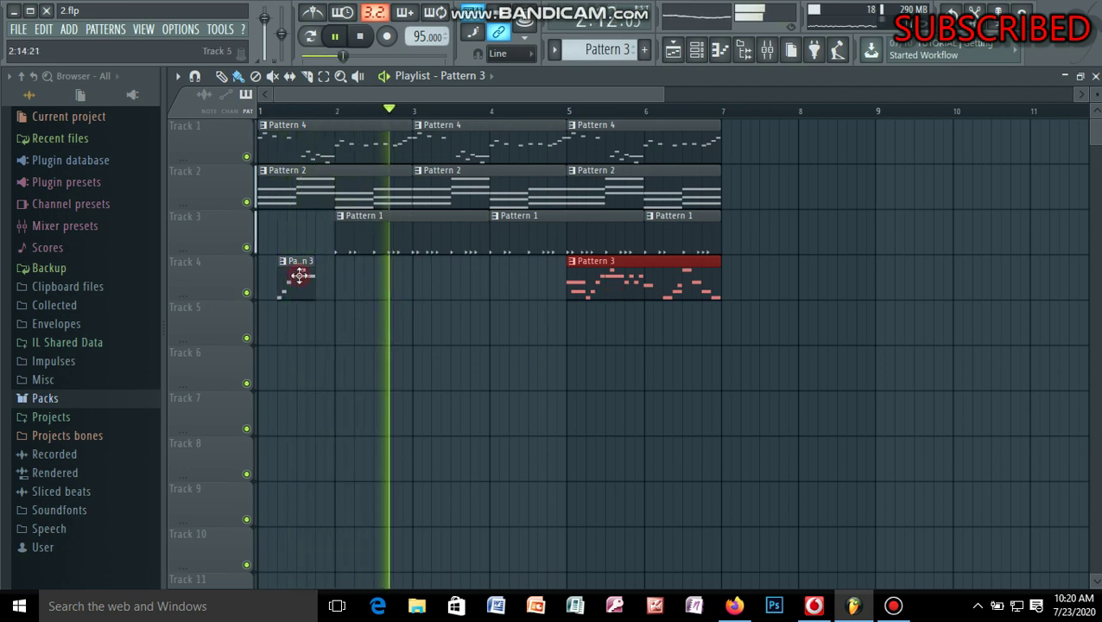
{"action": "left_click", "coordinate": [375, 285]}
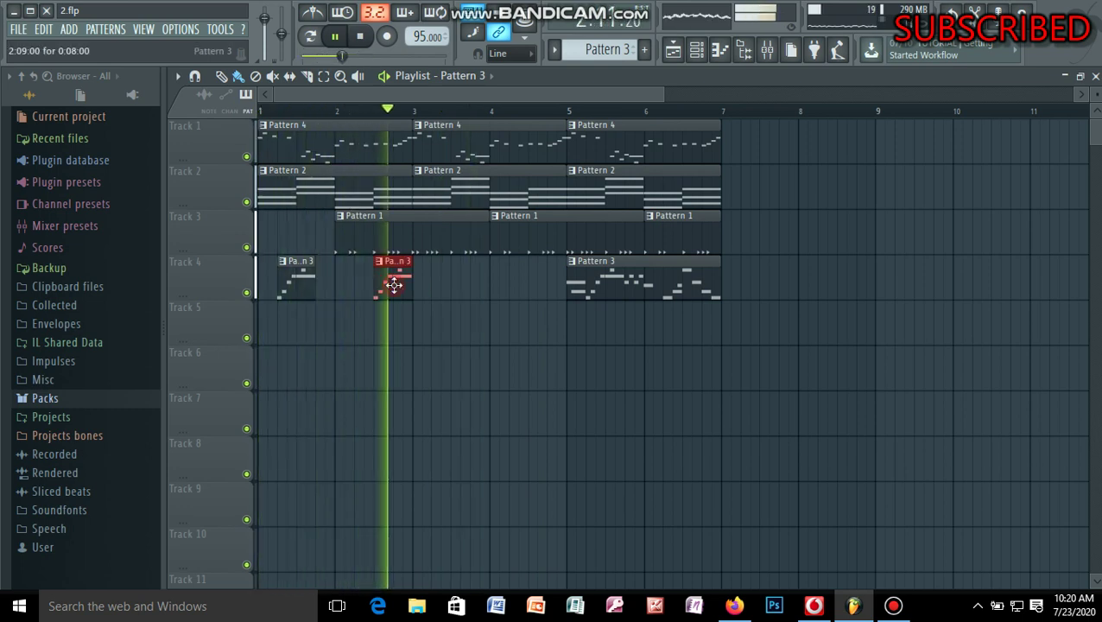
{"action": "left_click_drag", "start_coordinate": [375, 285], "coordinate": [372, 283]}
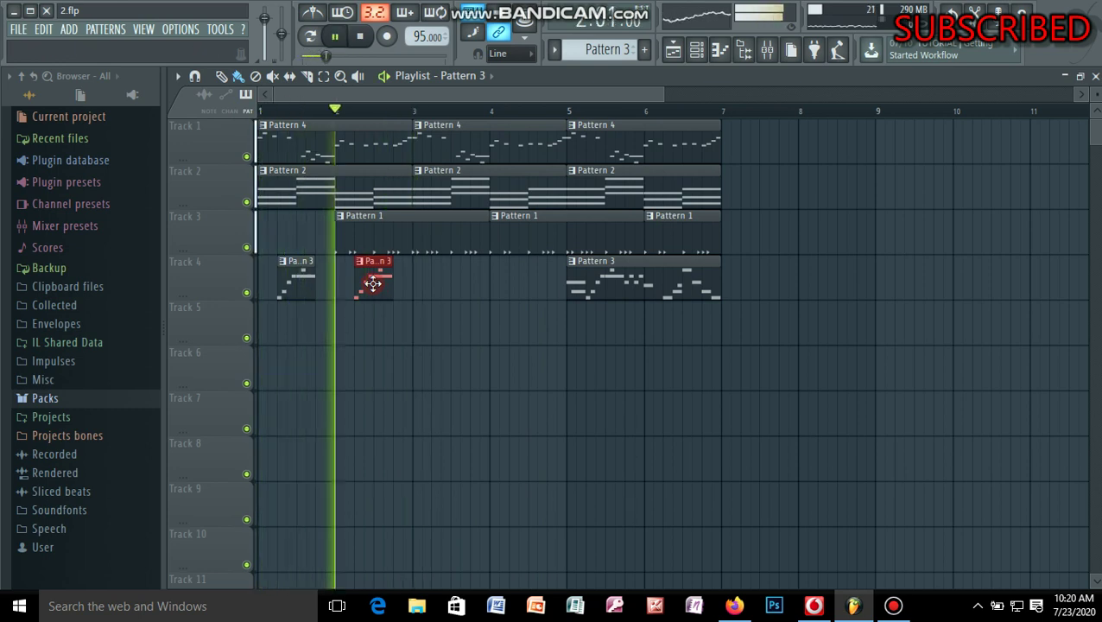
{"action": "left_click_drag", "start_coordinate": [372, 283], "coordinate": [386, 285]}
{"action": "key", "text": "space"}
{"action": "key", "text": "space"}
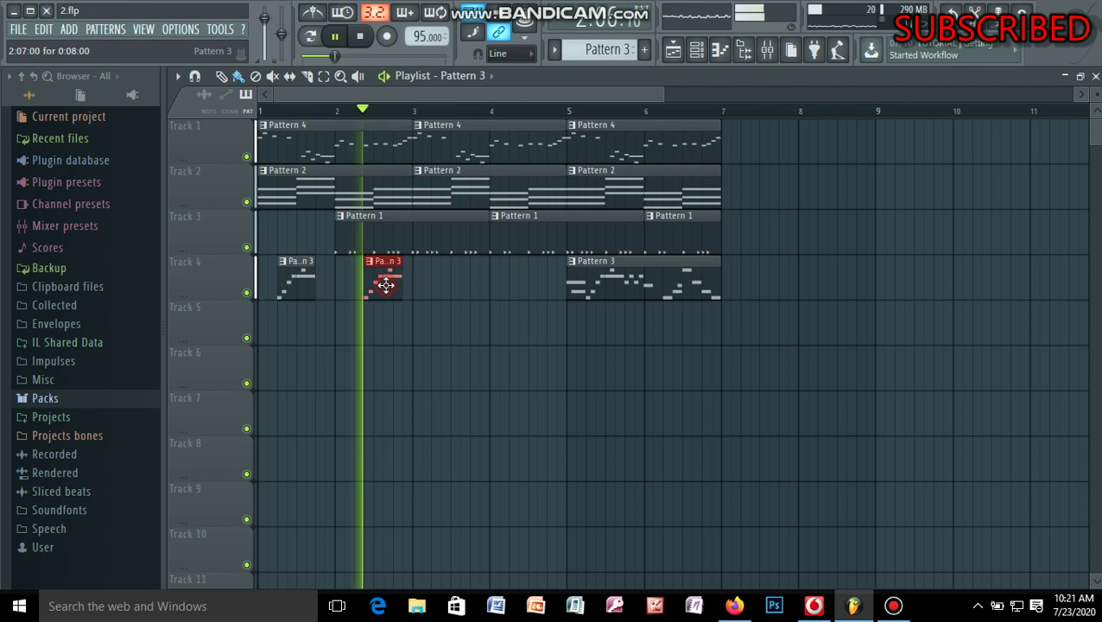
{"action": "left_click_drag", "start_coordinate": [386, 285], "coordinate": [379, 285]}
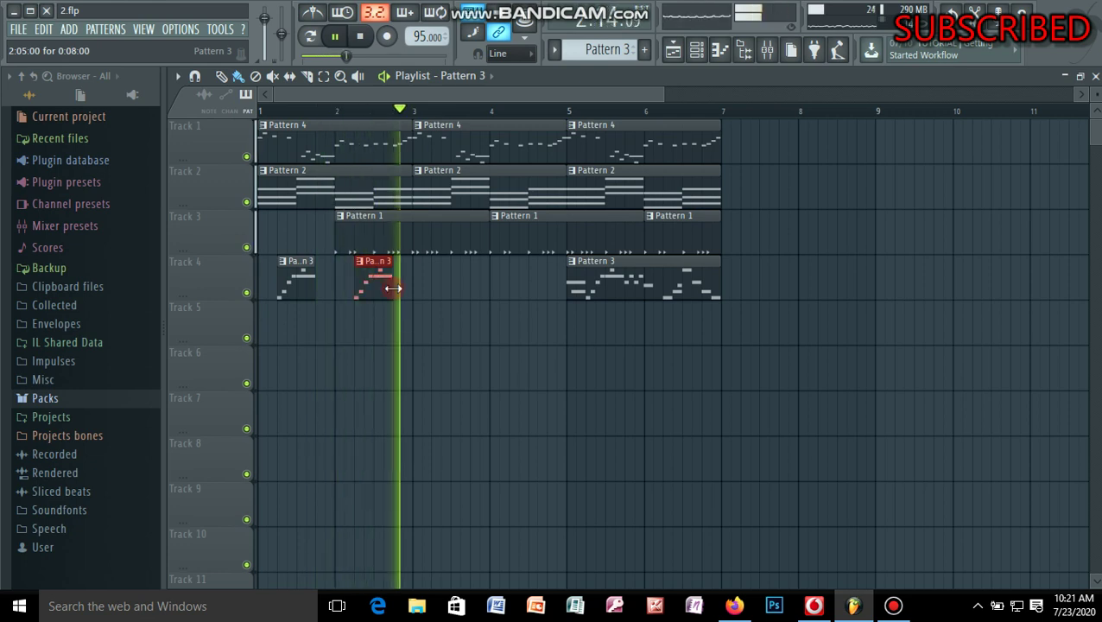
- Shorten the Pattern 3 clip at 2:05 to 4 steps and delete the two-bar Pattern 3 clip at bar 5
{"action": "left_click_drag", "start_coordinate": [393, 288], "coordinate": [382, 288]}
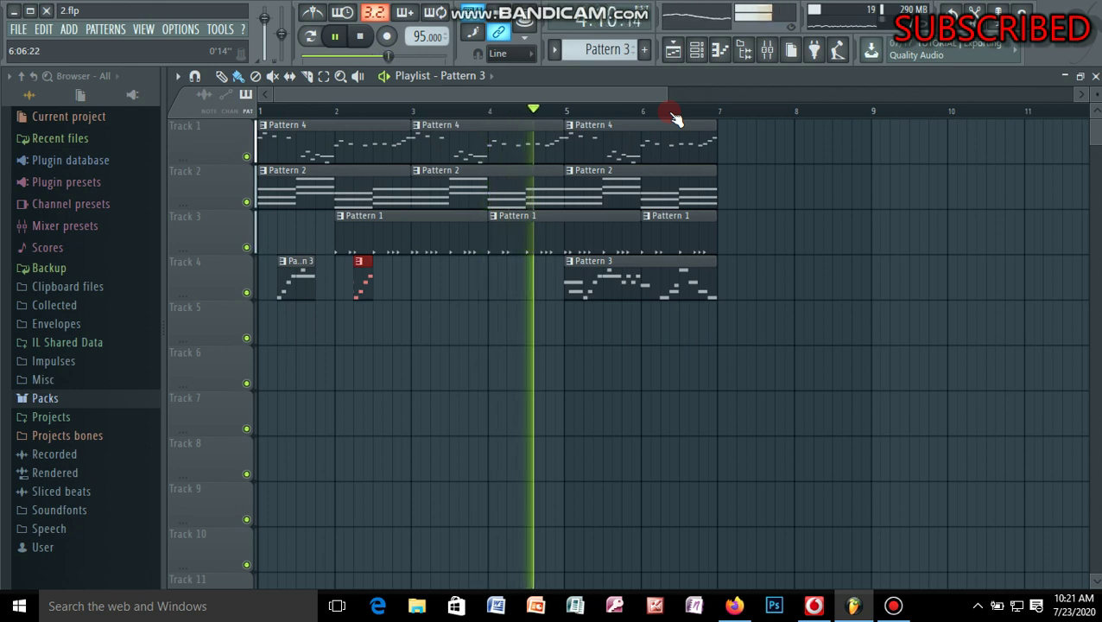
{"action": "right_click", "coordinate": [642, 290]}
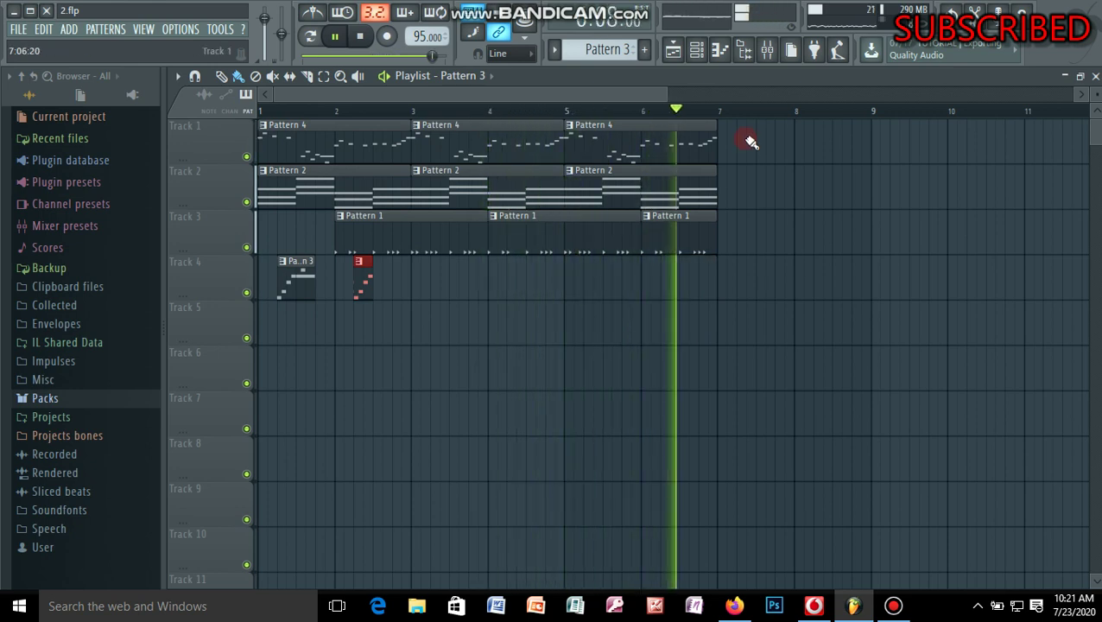
- Duplicate the Pattern 4 and Pattern 2 clips of bars 3 to 6 three times, filling tracks 1 and 2 through bar 18
{"action": "left_click_drag", "start_coordinate": [750, 141], "coordinate": [619, 294]}
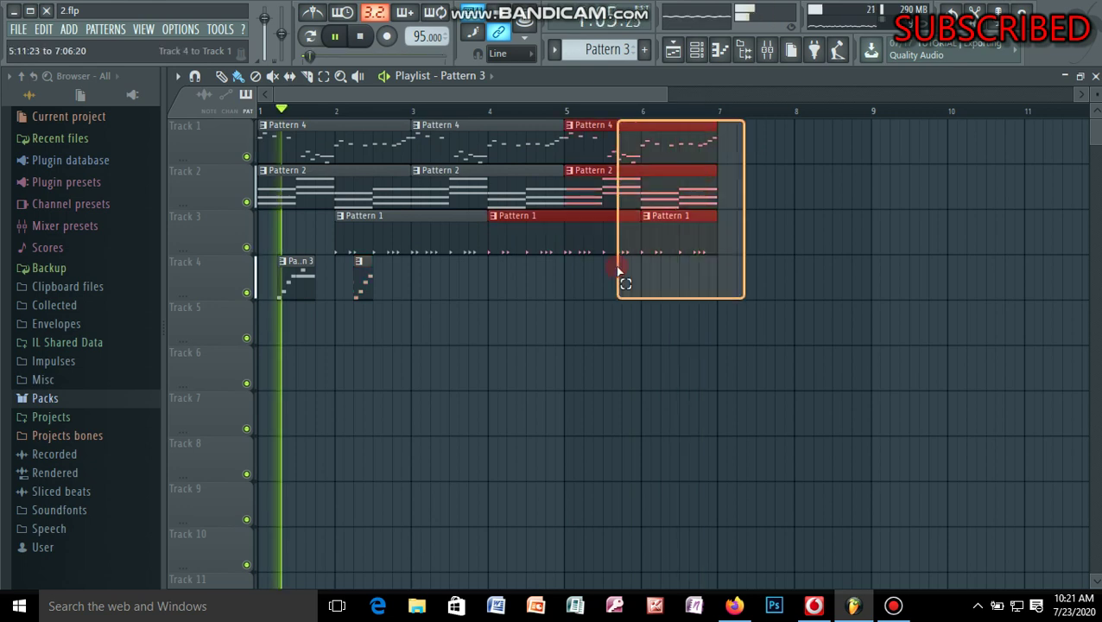
{"action": "left_click_drag", "start_coordinate": [510, 268], "coordinate": [407, 259]}
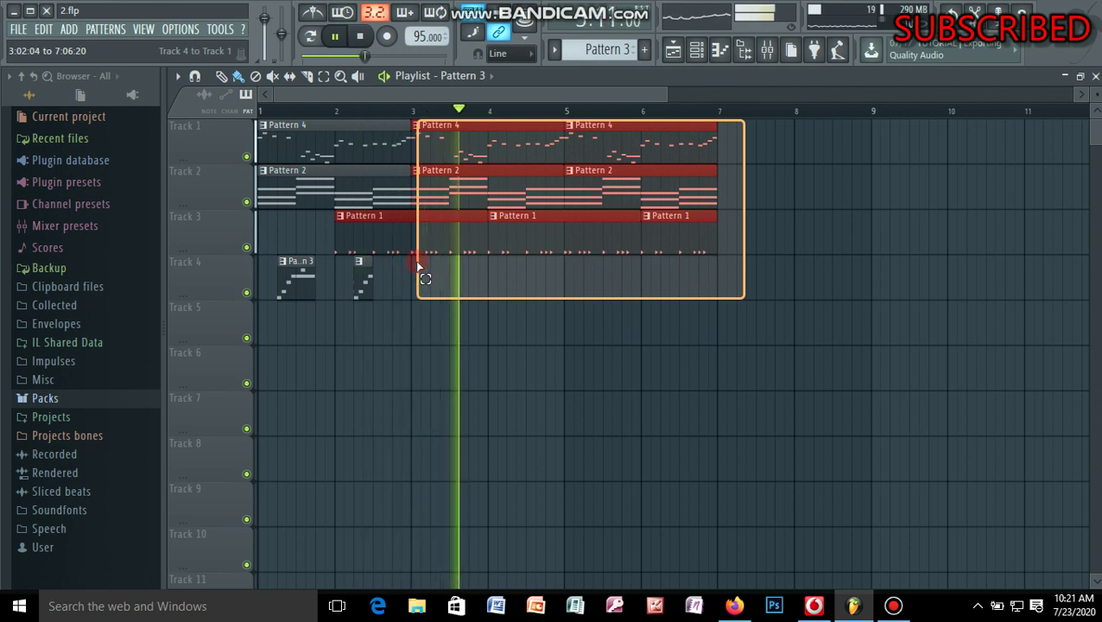
{"action": "left_click_drag", "start_coordinate": [421, 268], "coordinate": [417, 190]}
{"action": "key", "text": "ctrl+b"}
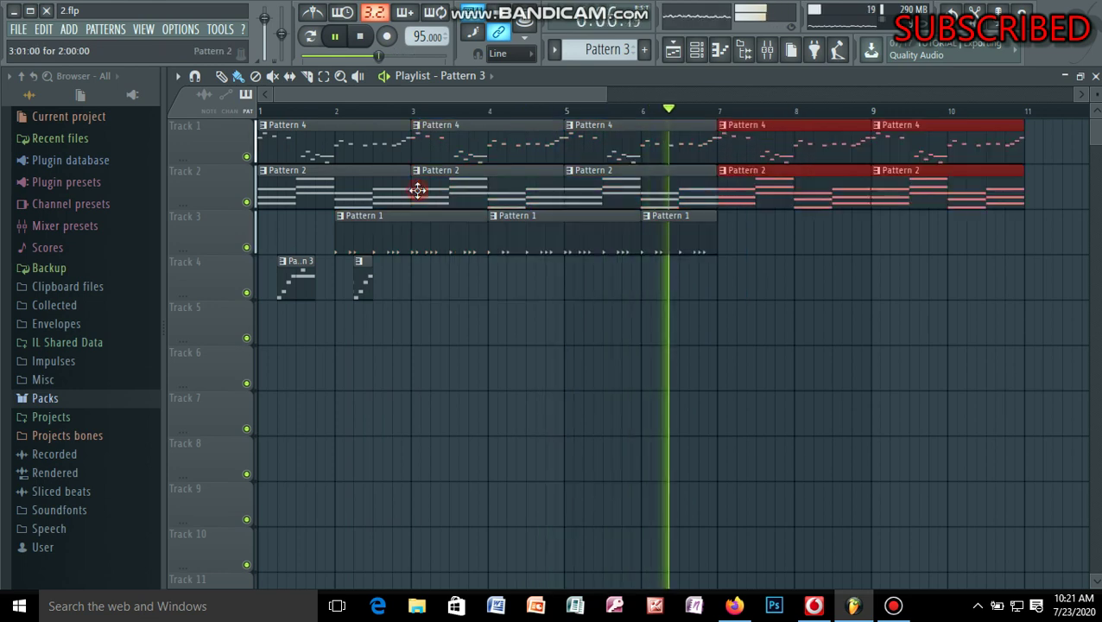
{"action": "key", "text": "ctrl+b"}
{"action": "key", "text": "ctrl+b"}
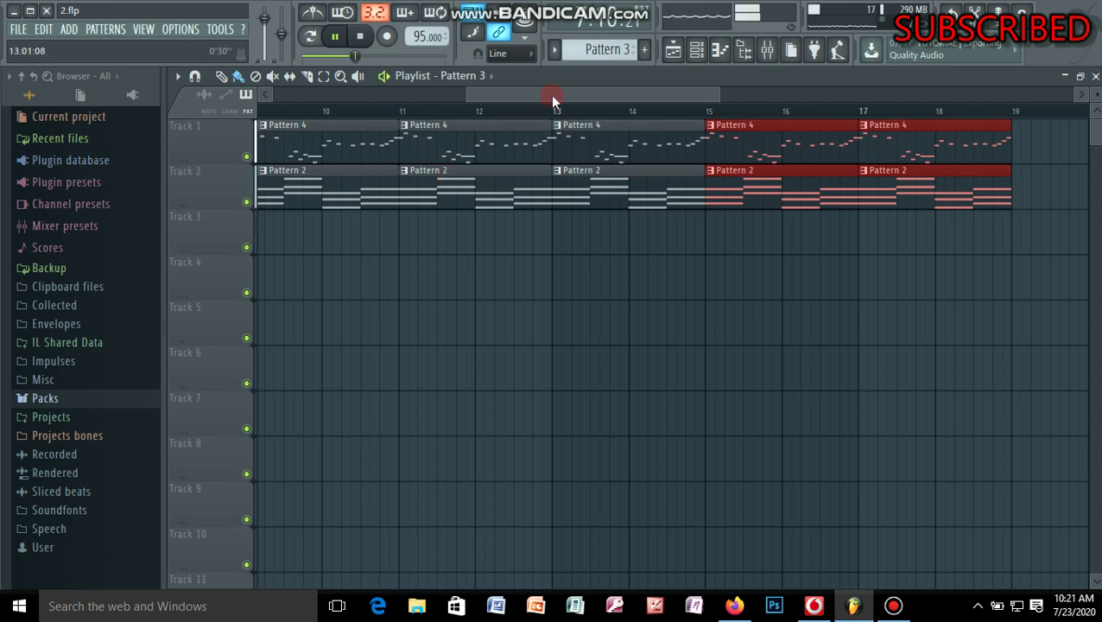
- Try a Pattern 3 clip at bar 11 on track 4, lengthened to bar 13 and extended slightly earlier, undo the resizing and delete it
{"action": "left_click", "coordinate": [522, 95]}
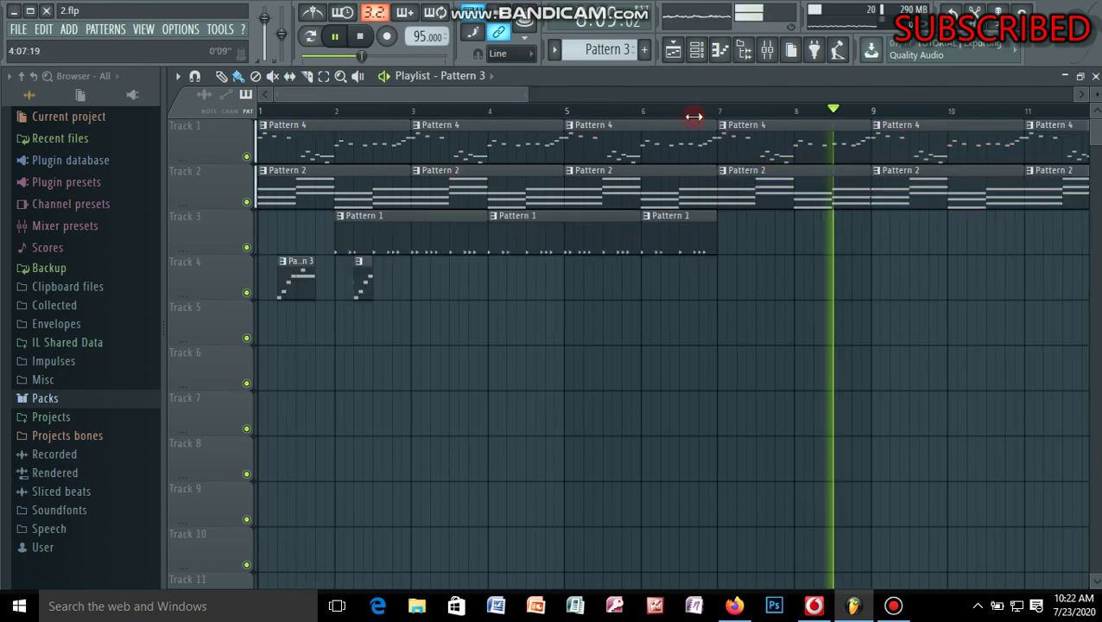
{"action": "left_click_drag", "start_coordinate": [694, 116], "coordinate": [853, 97]}
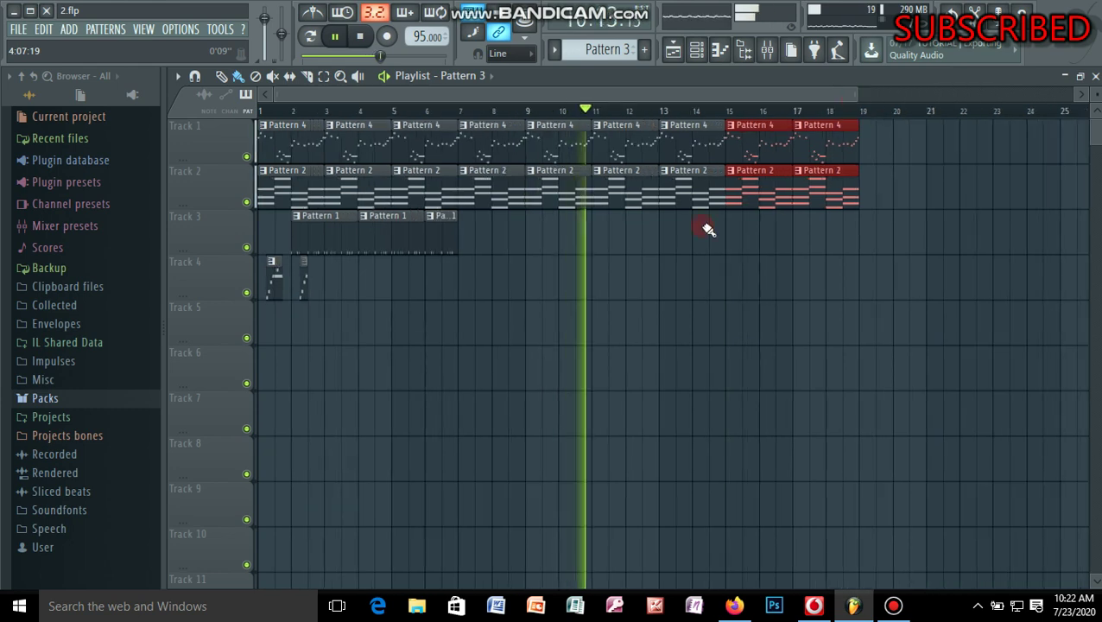
{"action": "left_click", "coordinate": [595, 281]}
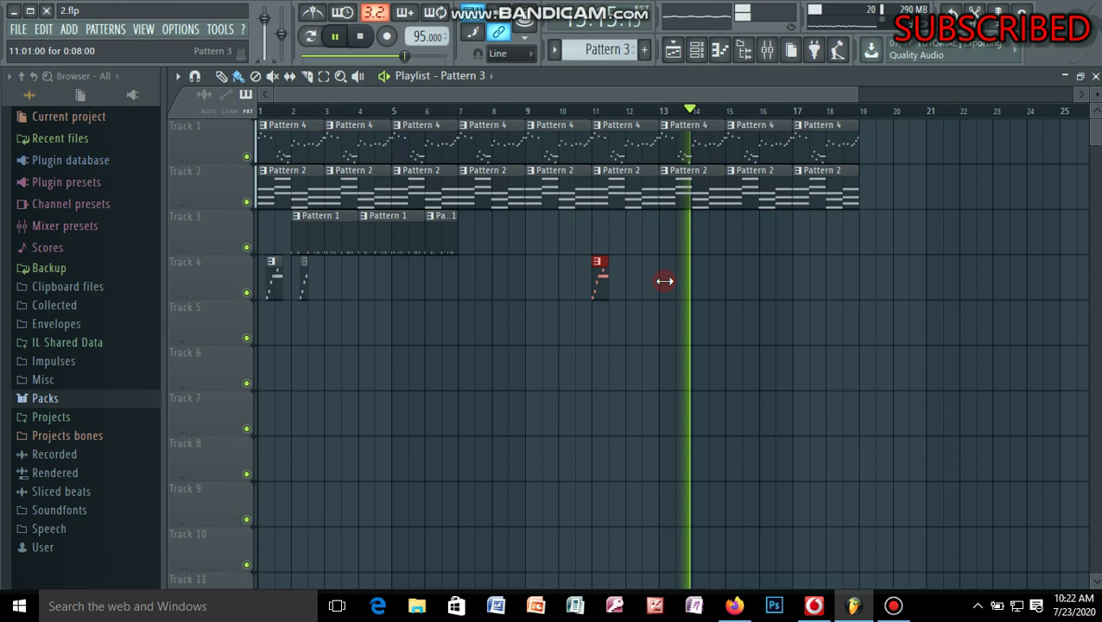
{"action": "left_click_drag", "start_coordinate": [664, 281], "coordinate": [659, 282]}
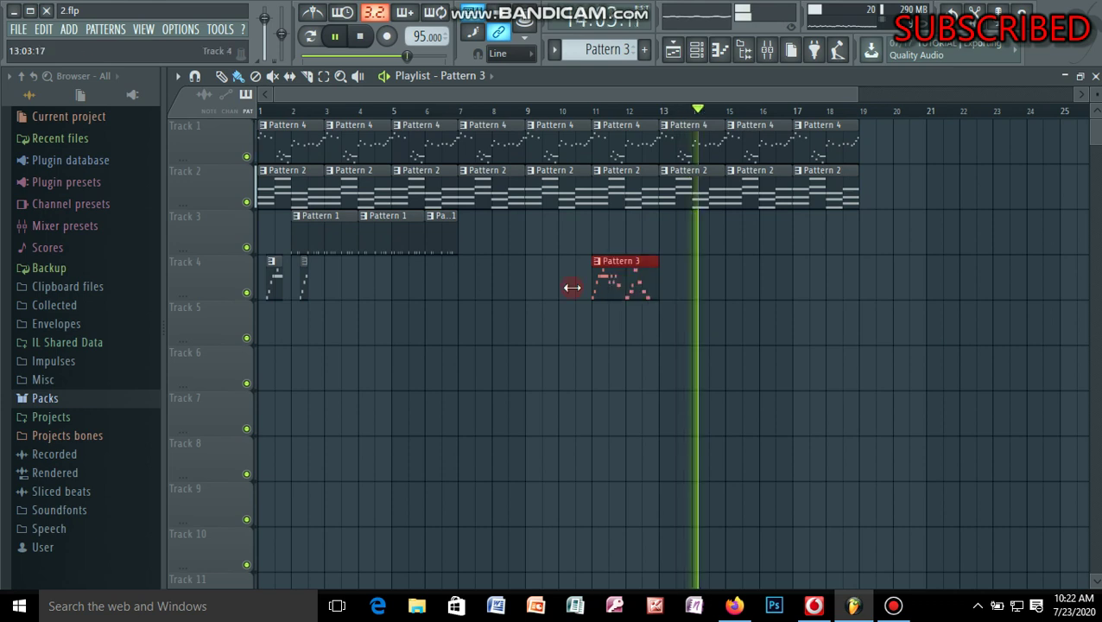
{"action": "left_click_drag", "start_coordinate": [572, 286], "coordinate": [585, 287]}
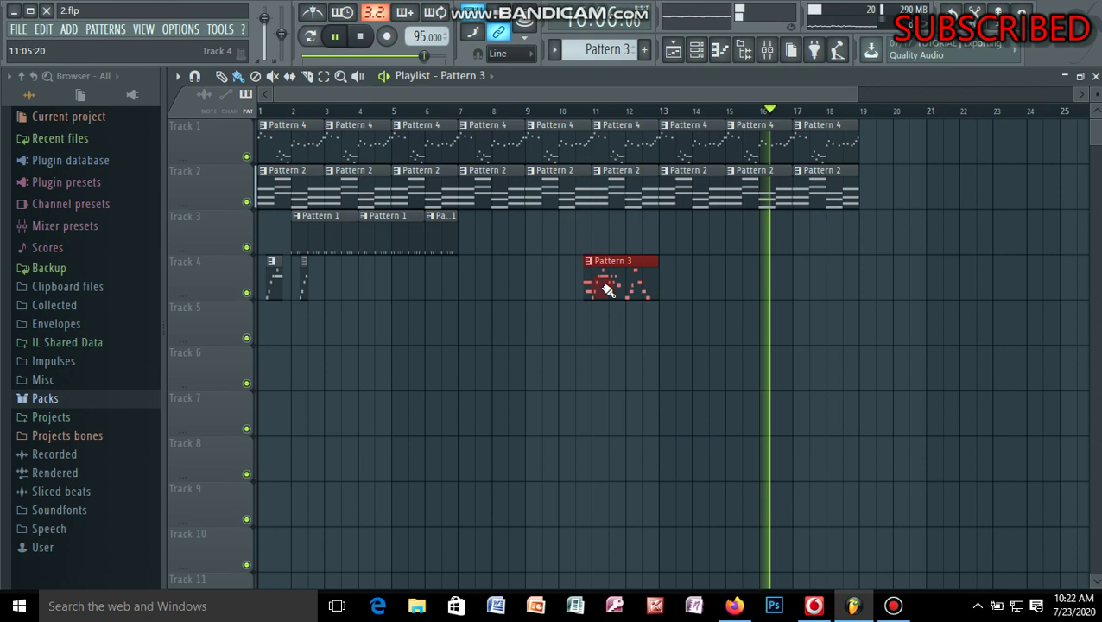
{"action": "key", "text": "ctrl+alt+z"}
{"action": "key", "text": "ctrl+alt+z"}
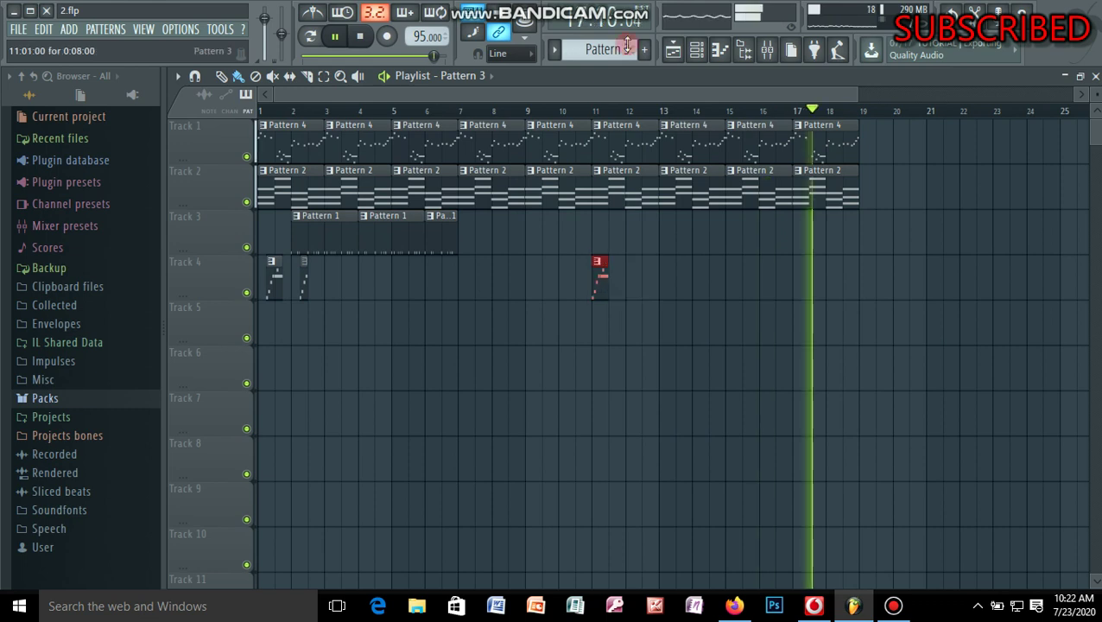
{"action": "right_click", "coordinate": [605, 291]}
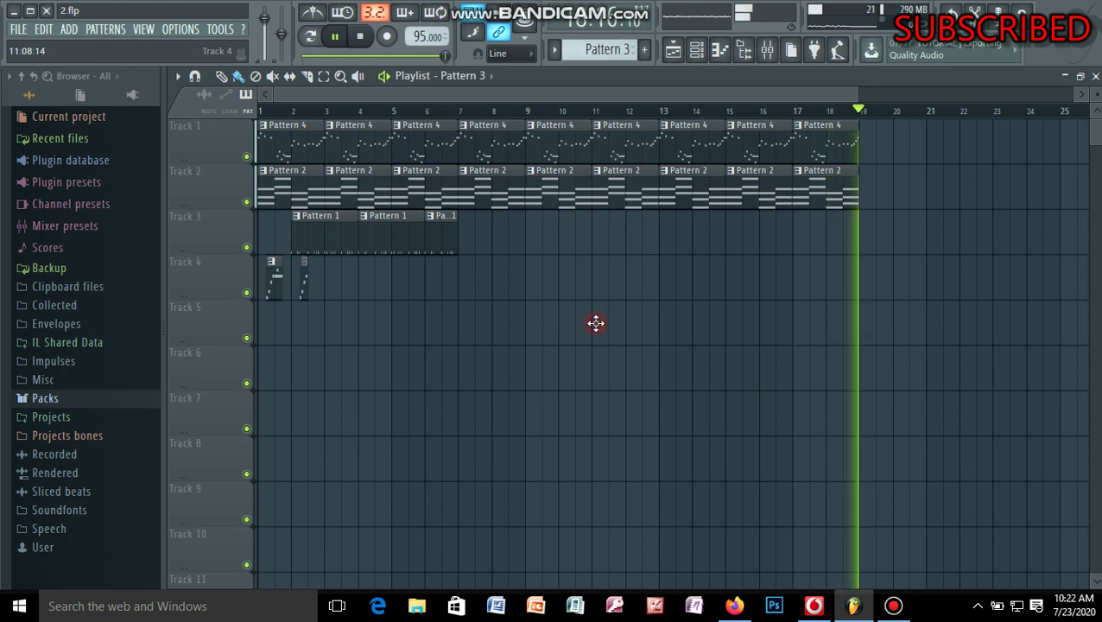
- Place a Pattern 3 clip at bar 11 on track 5 and set its length to two bars
{"action": "left_click", "coordinate": [596, 323]}
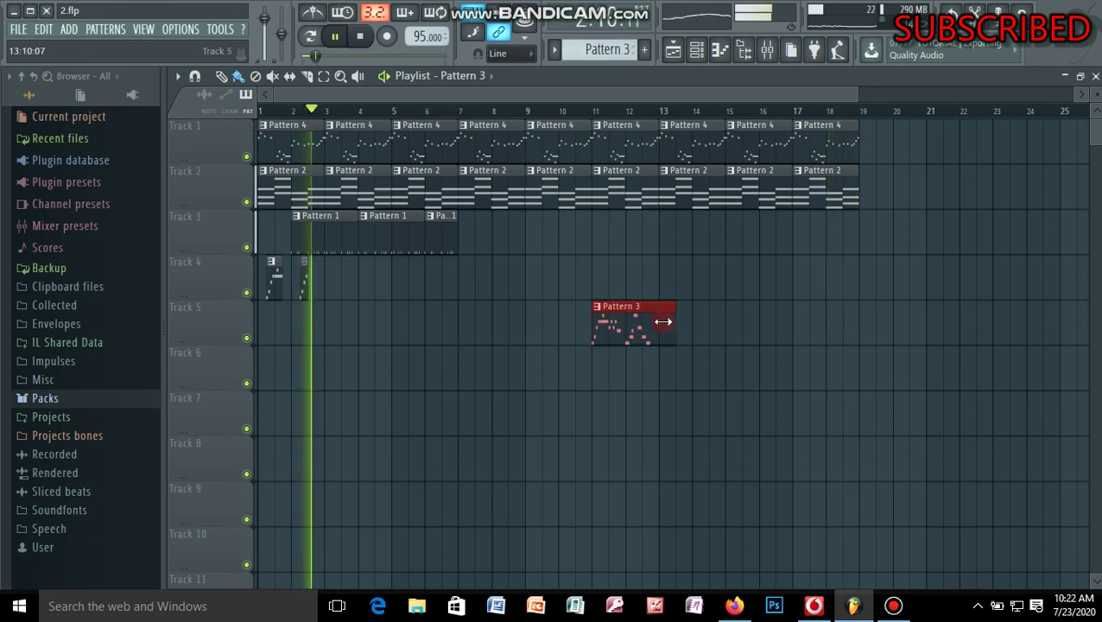
{"action": "left_click_drag", "start_coordinate": [663, 322], "coordinate": [646, 322]}
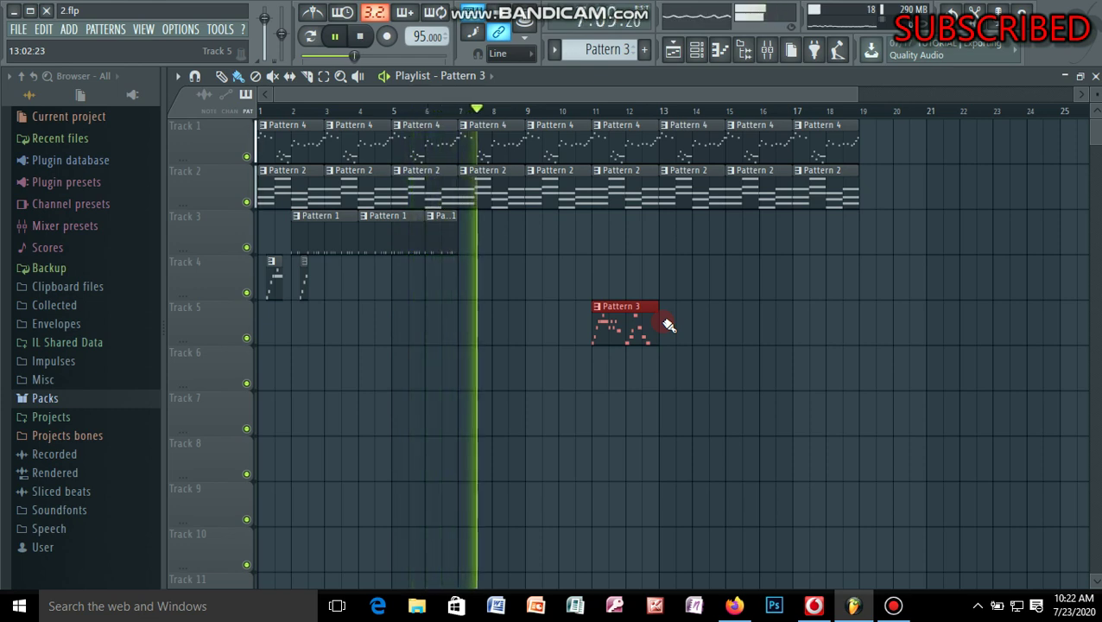
- Place a one-bar Pattern 1 clip at bar 9 on track 3 and duplicate it nine times, filling the track through bar 18
{"action": "left_click", "coordinate": [529, 240]}
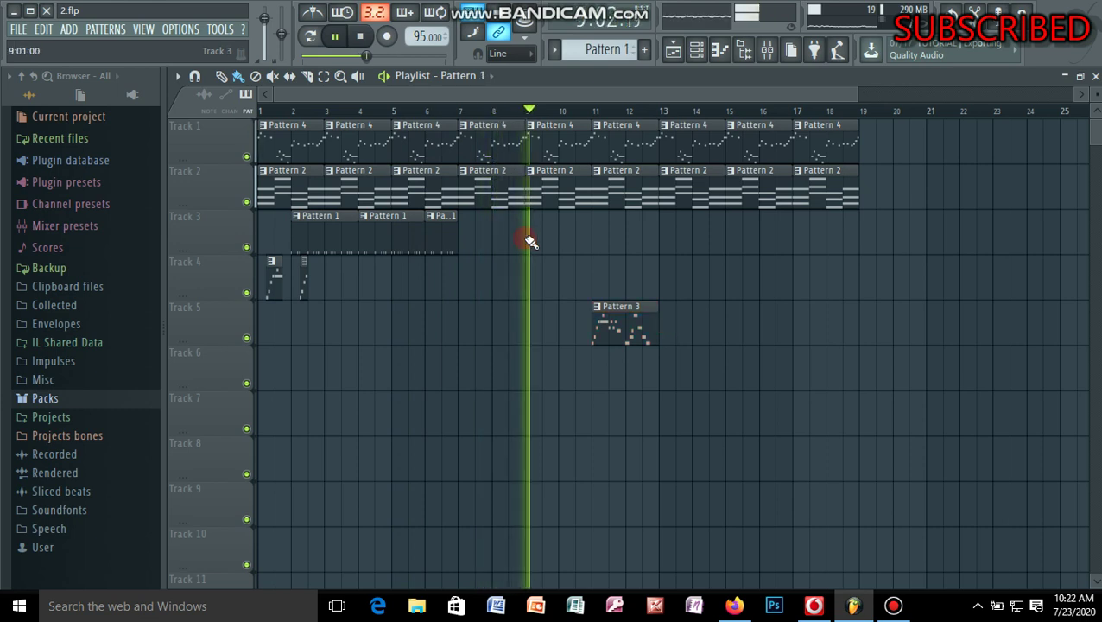
{"action": "left_click", "coordinate": [569, 244]}
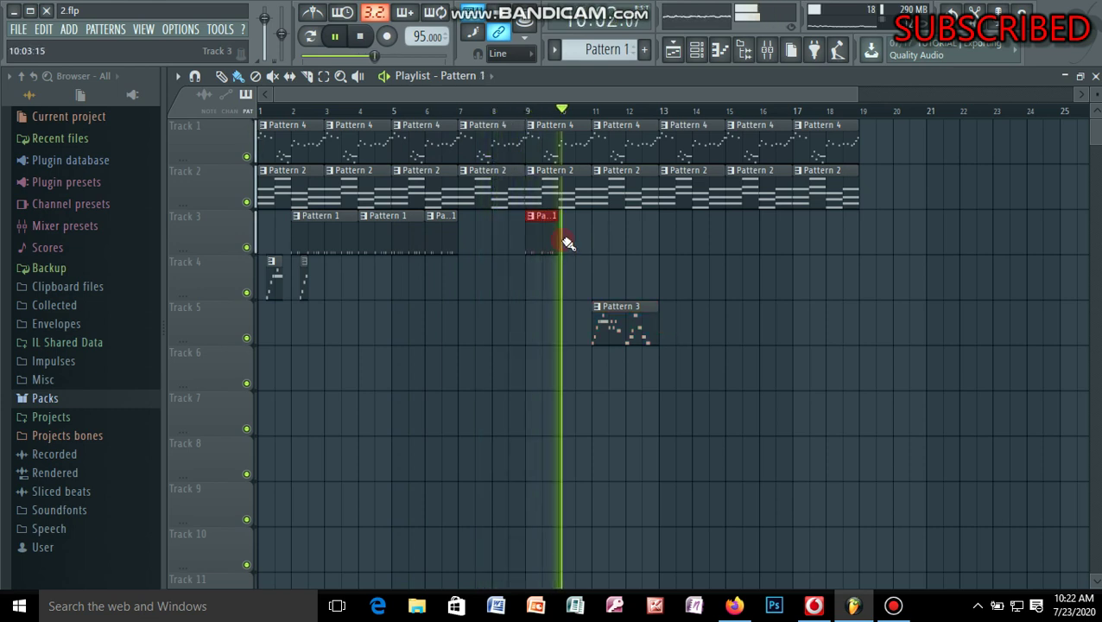
{"action": "key", "text": "ctrl+b"}
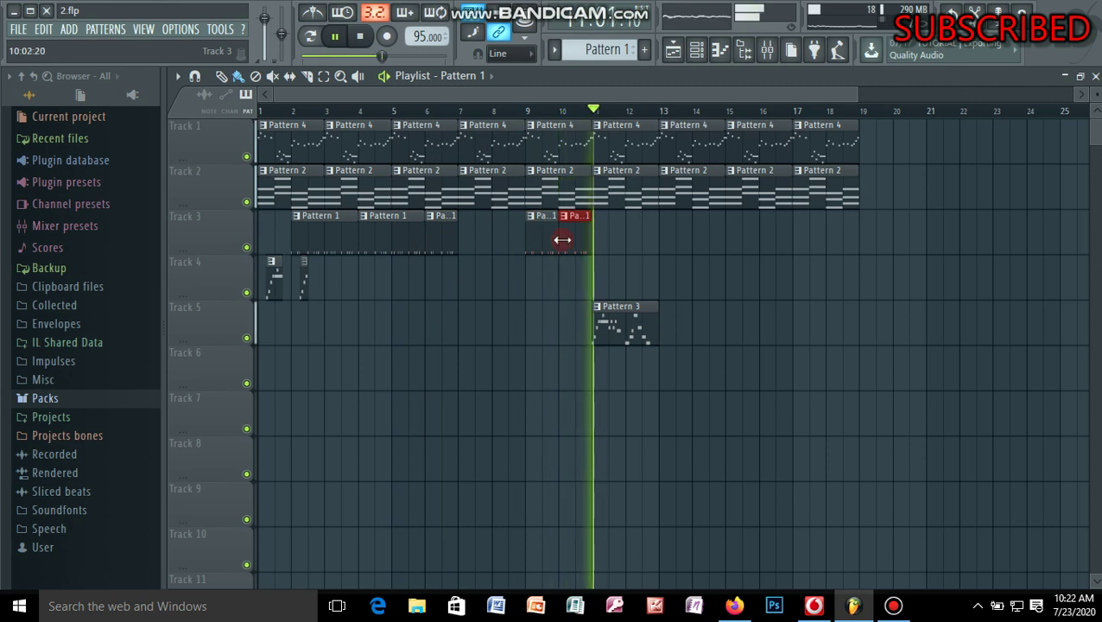
{"action": "key", "text": "ctrl+b"}
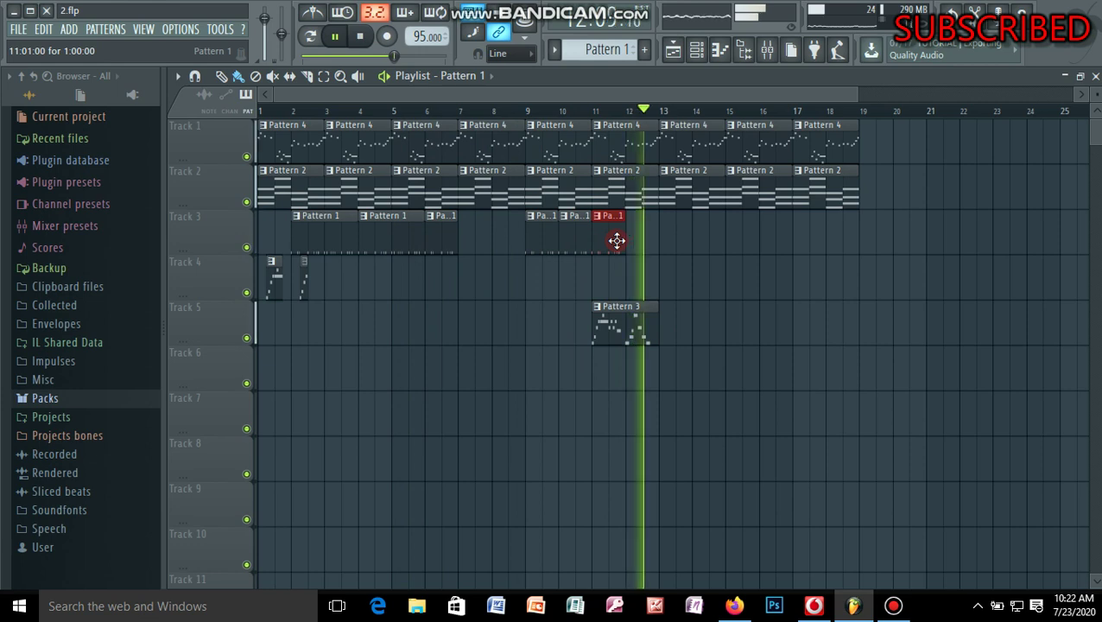
{"action": "key", "text": "ctrl+b"}
{"action": "key", "text": "ctrl+b"}
{"action": "key", "text": "ctrl+b"}
{"action": "key", "text": "ctrl+b"}
{"action": "key", "text": "ctrl+b"}
{"action": "key", "text": "ctrl+b"}
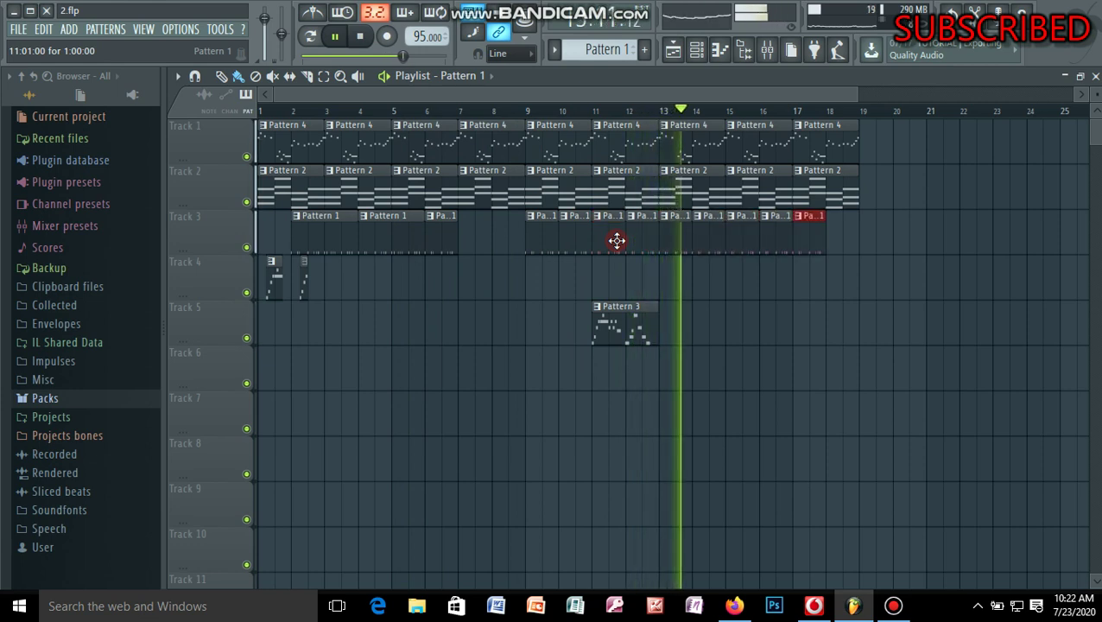
{"action": "key", "text": "ctrl+b"}
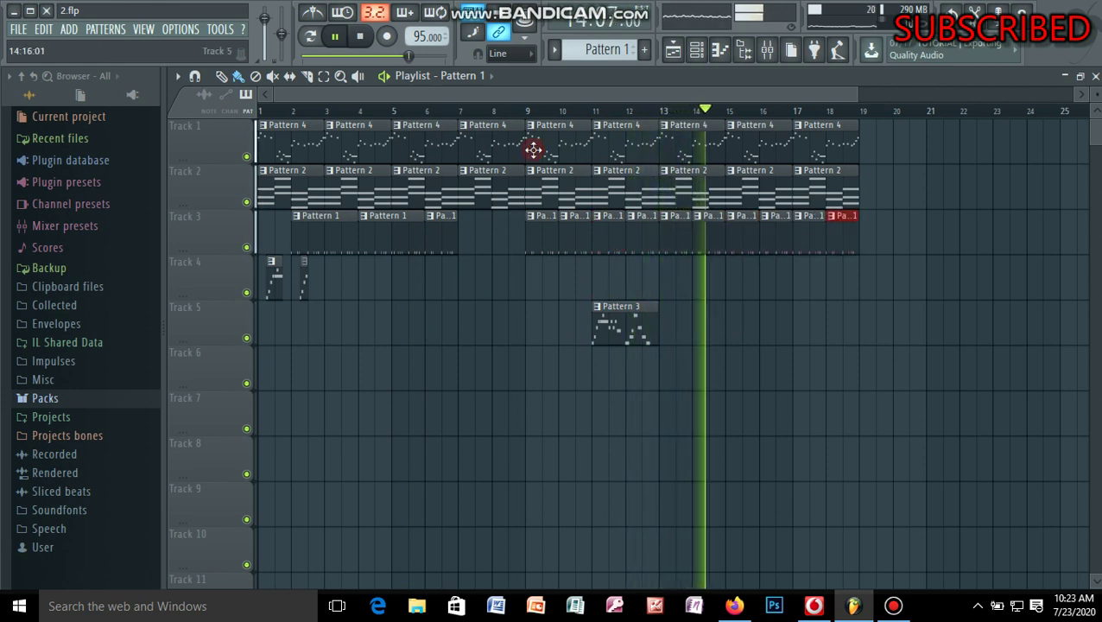
- Add another two-bar Pattern 3 clip at bar 13 on track 5, directly after the existing one
{"action": "left_click", "coordinate": [325, 117]}
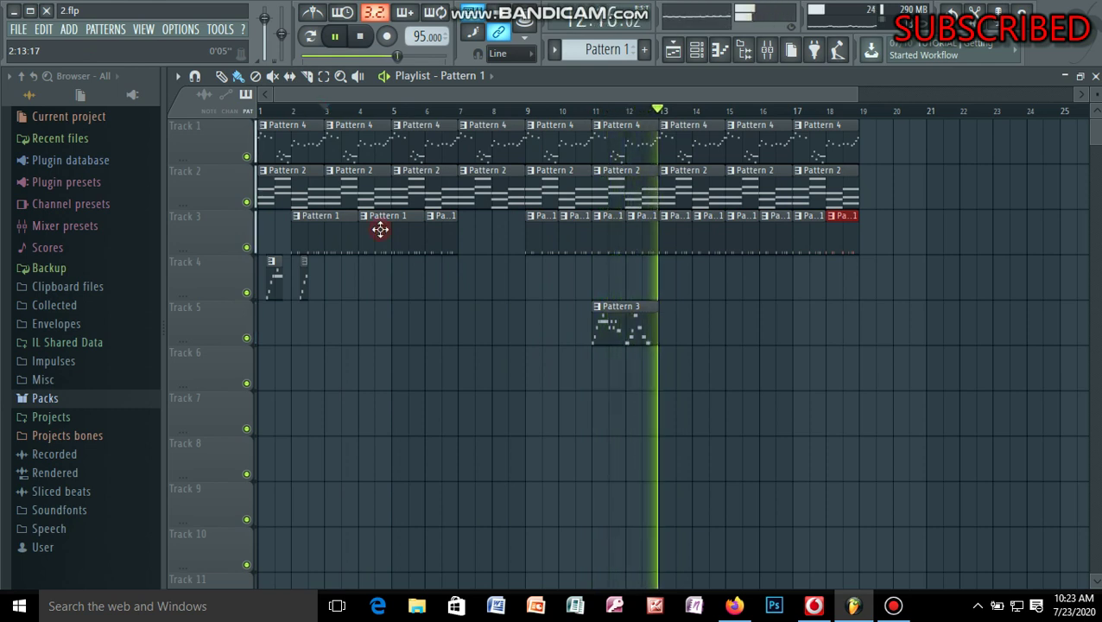
{"action": "left_click", "coordinate": [610, 322]}
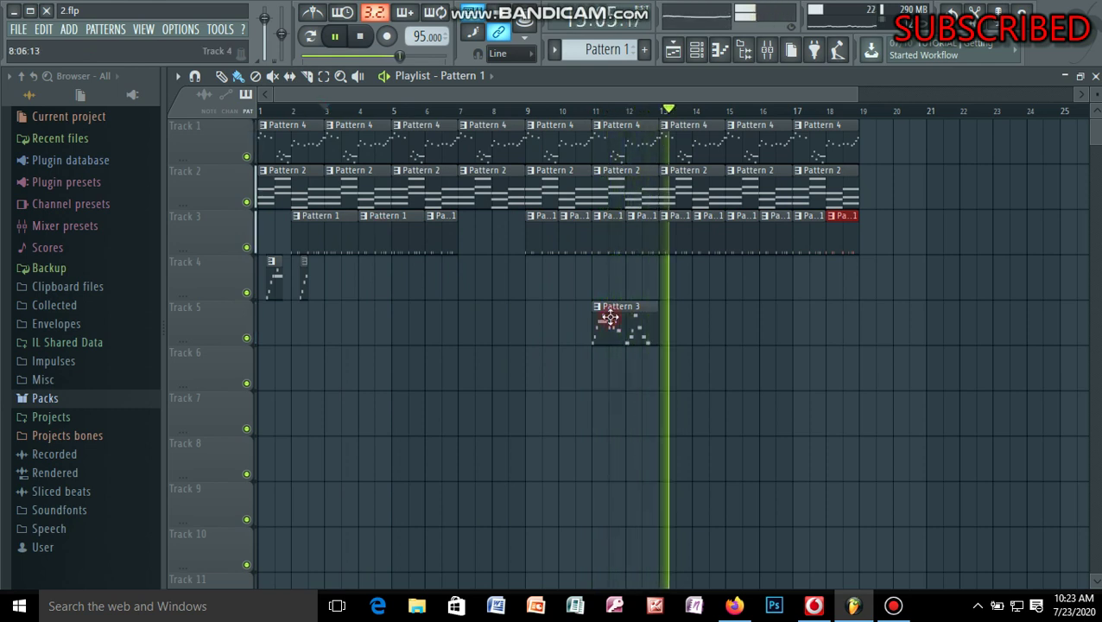
{"action": "left_click", "coordinate": [729, 337]}
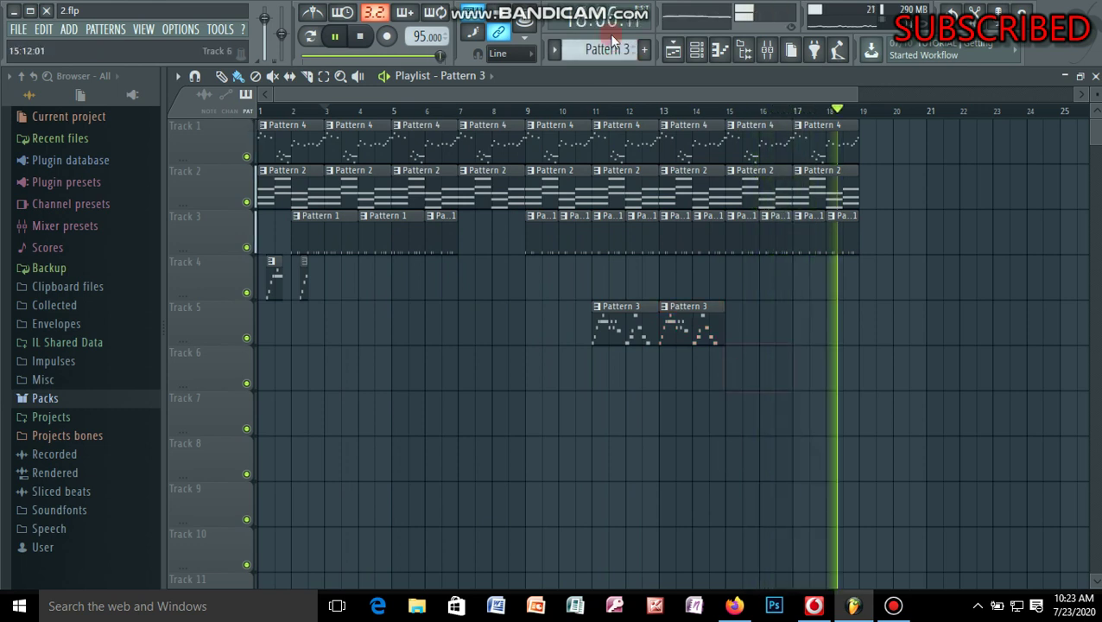
- Switch to the empty Pattern 5 and place a one-bar clip of it at bar 15 on track 6
{"action": "scroll", "coordinate": [608, 49], "scroll_direction": "down", "scroll_amount": 1}
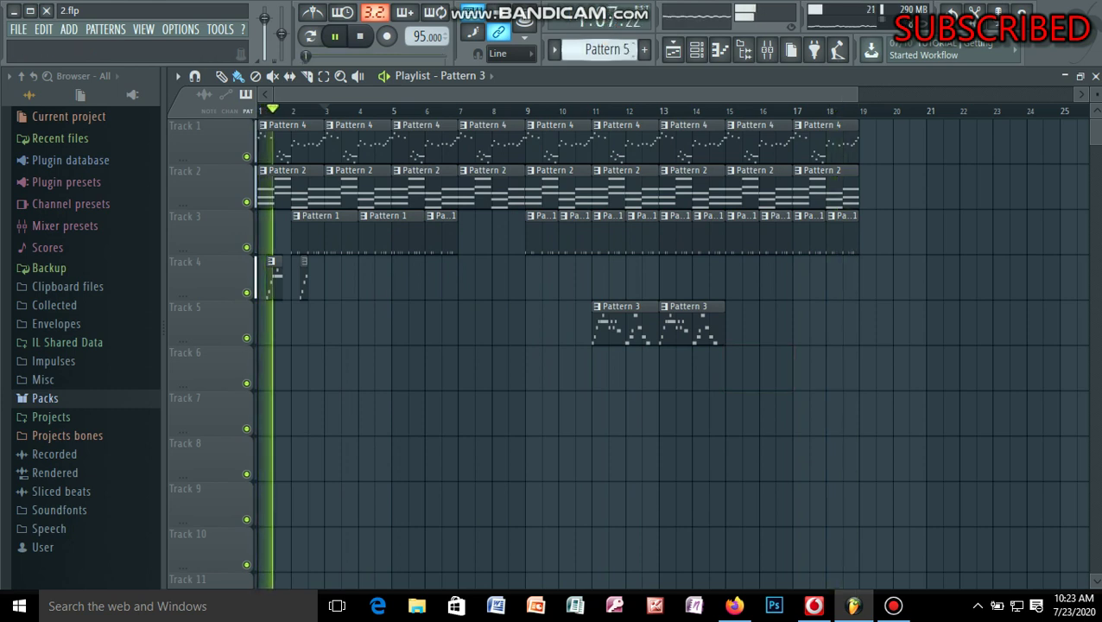
{"action": "scroll", "coordinate": [608, 50], "scroll_direction": "down", "scroll_amount": 1}
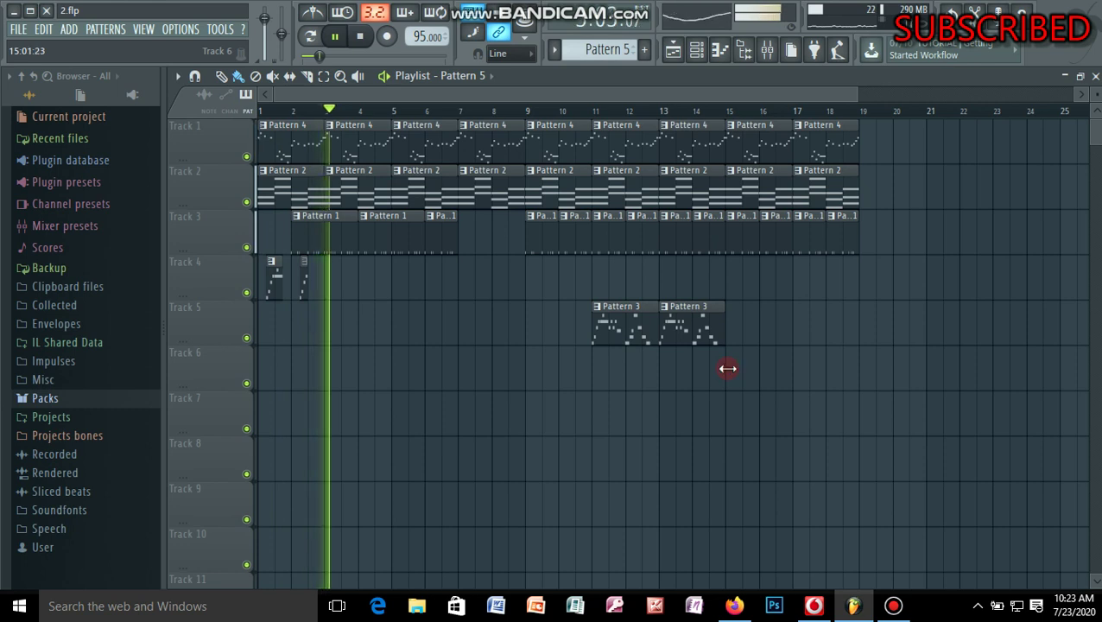
{"action": "left_click", "coordinate": [752, 383]}
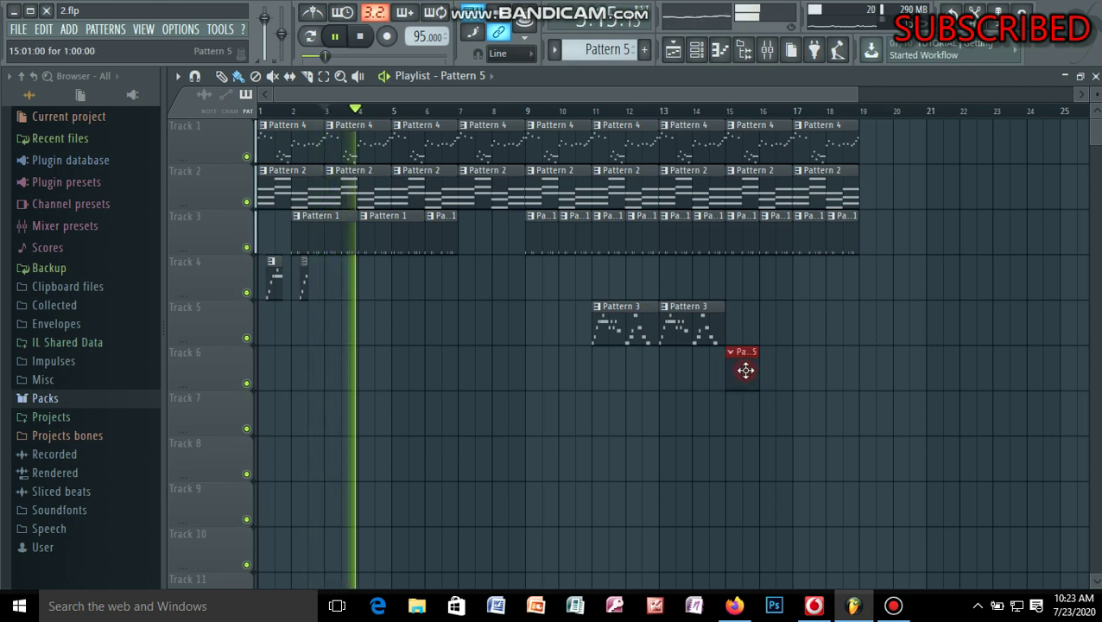
- Open Pattern 5 from its clip and add a Plucked! instrument channel, leaving its plugin settings at their defaults
{"action": "double_click", "coordinate": [746, 369]}
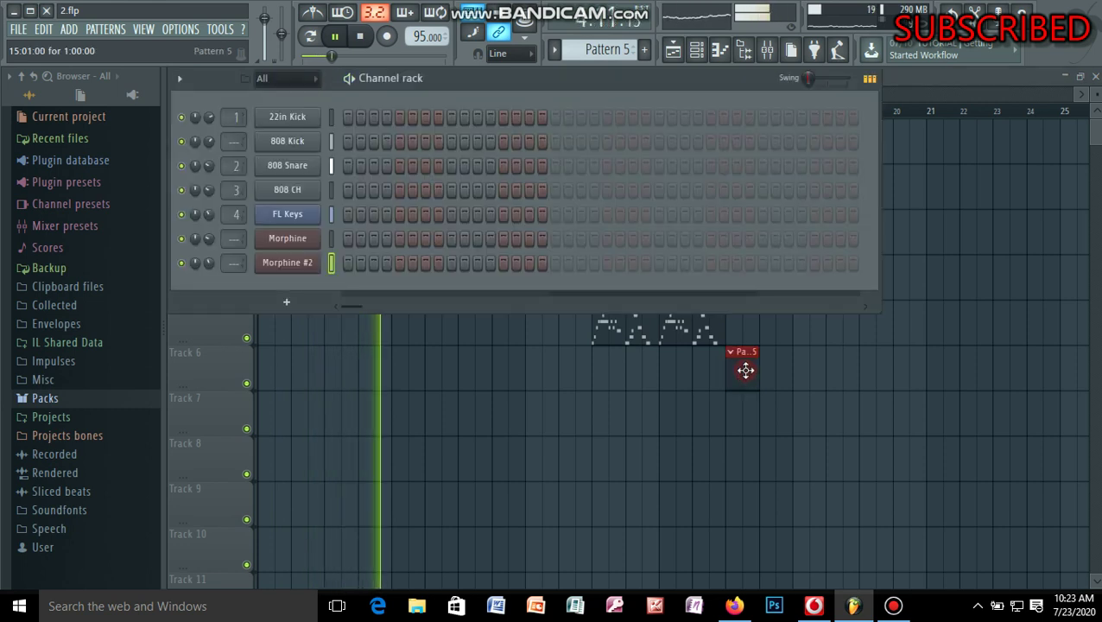
{"action": "left_click", "coordinate": [289, 302]}
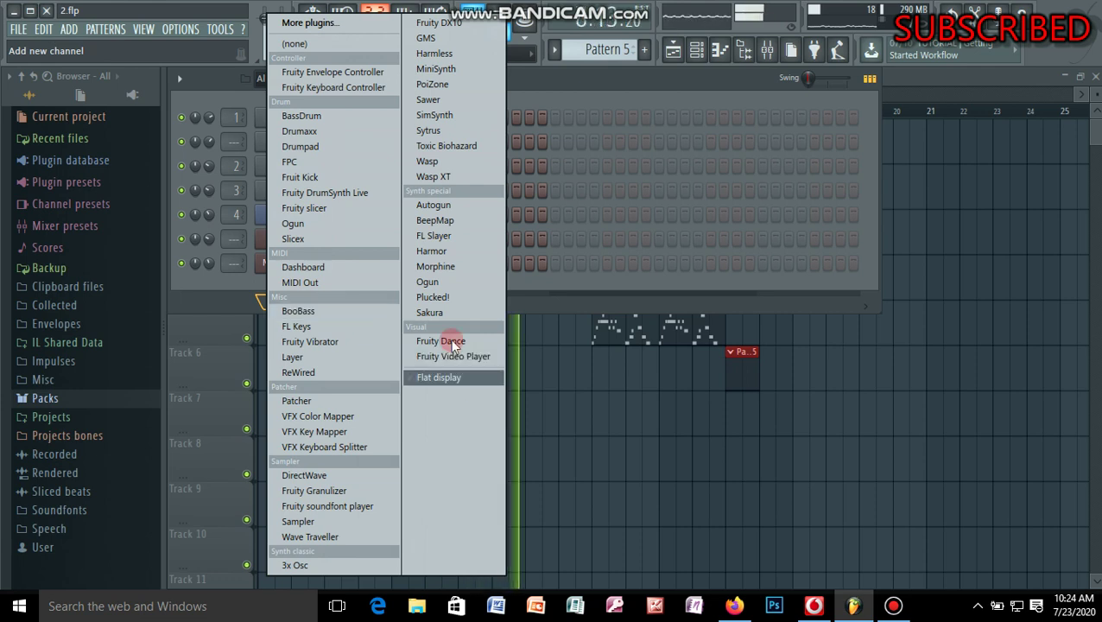
{"action": "left_click", "coordinate": [444, 296]}
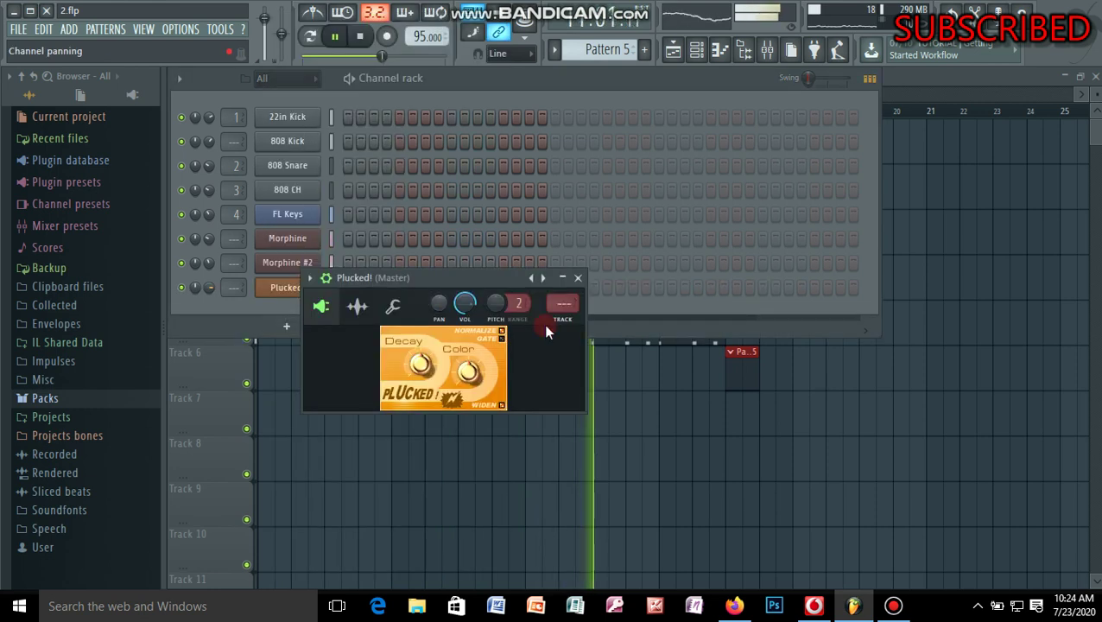
{"action": "left_click", "coordinate": [579, 280]}
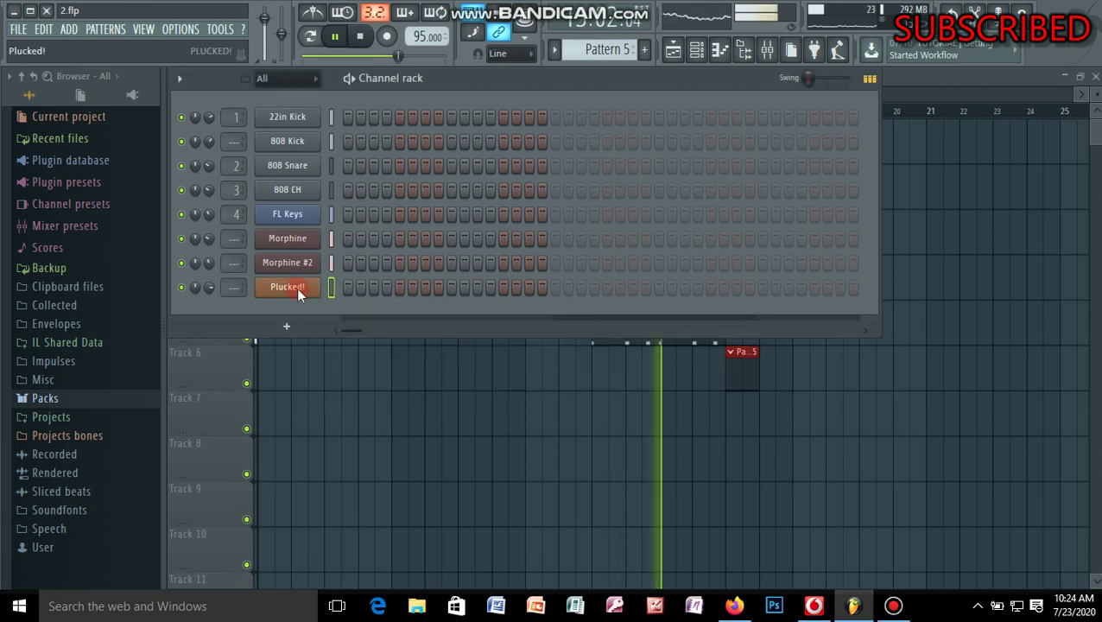
- Open the piano roll of the Plucked! channel and add a one-step C5 note at the start of bar 1
{"action": "right_click", "coordinate": [297, 288]}
{"action": "left_click", "coordinate": [351, 290]}
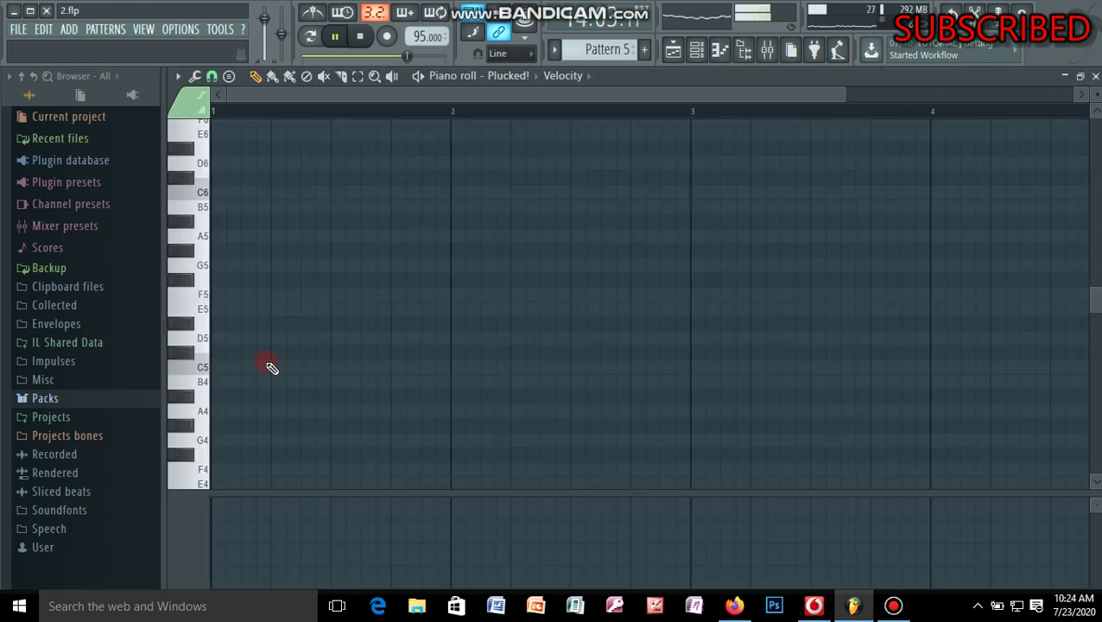
{"action": "left_click", "coordinate": [218, 371]}
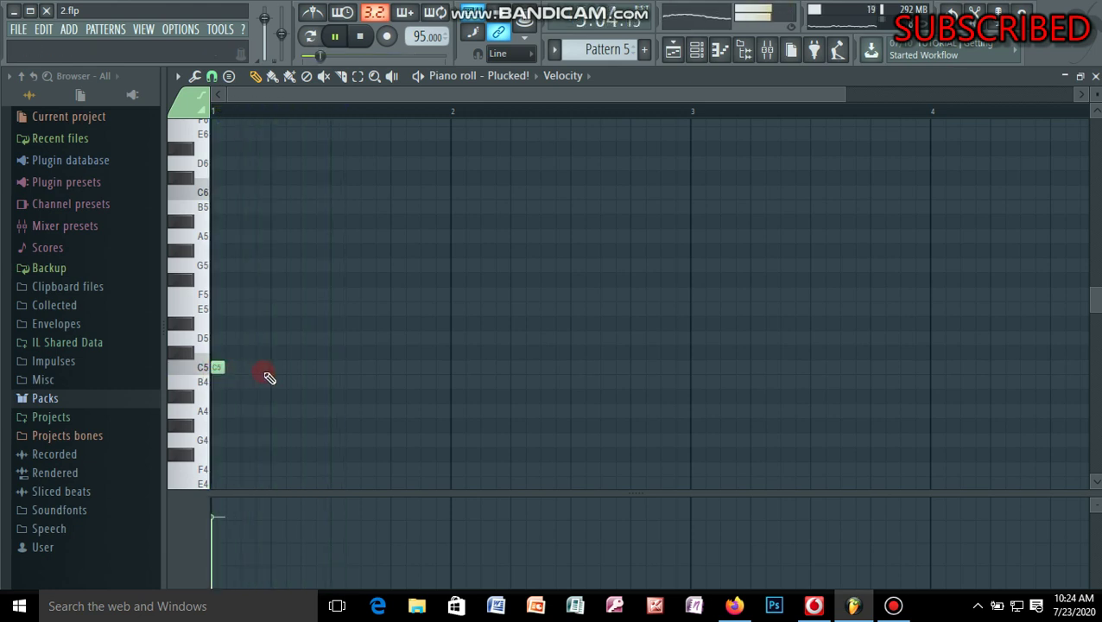
{"action": "left_click", "coordinate": [309, 37]}
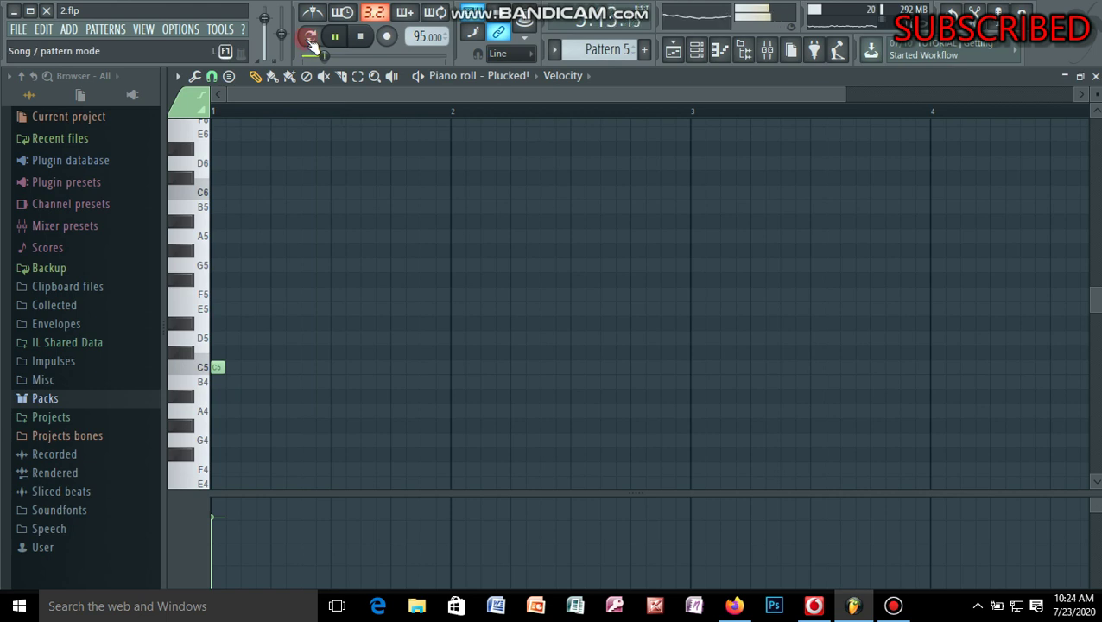
{"action": "key", "text": "space"}
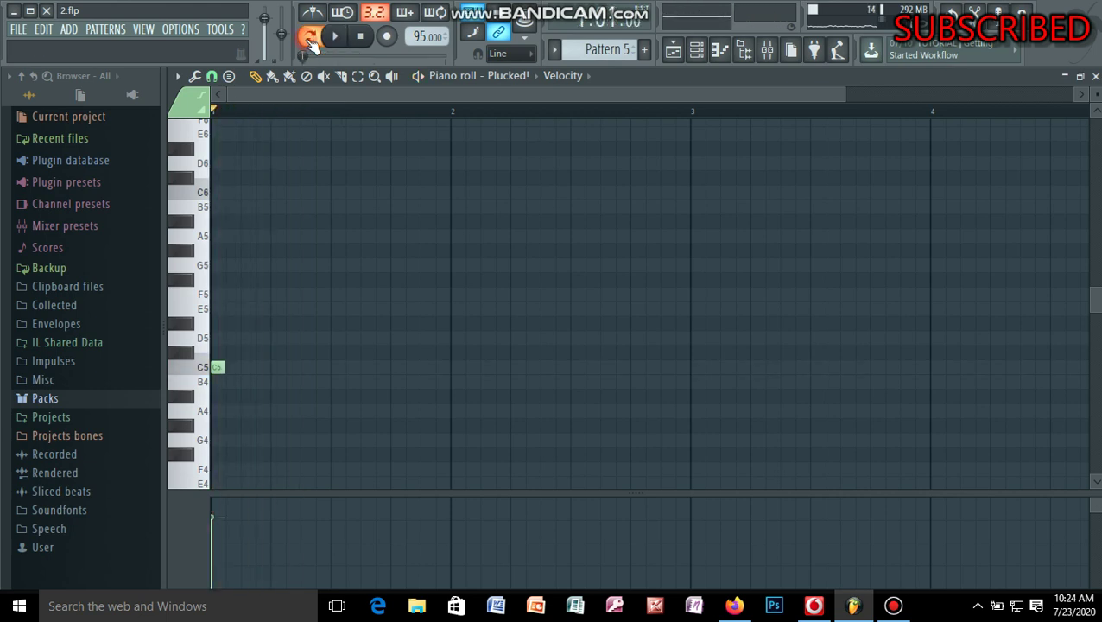
{"action": "key", "text": "F5"}
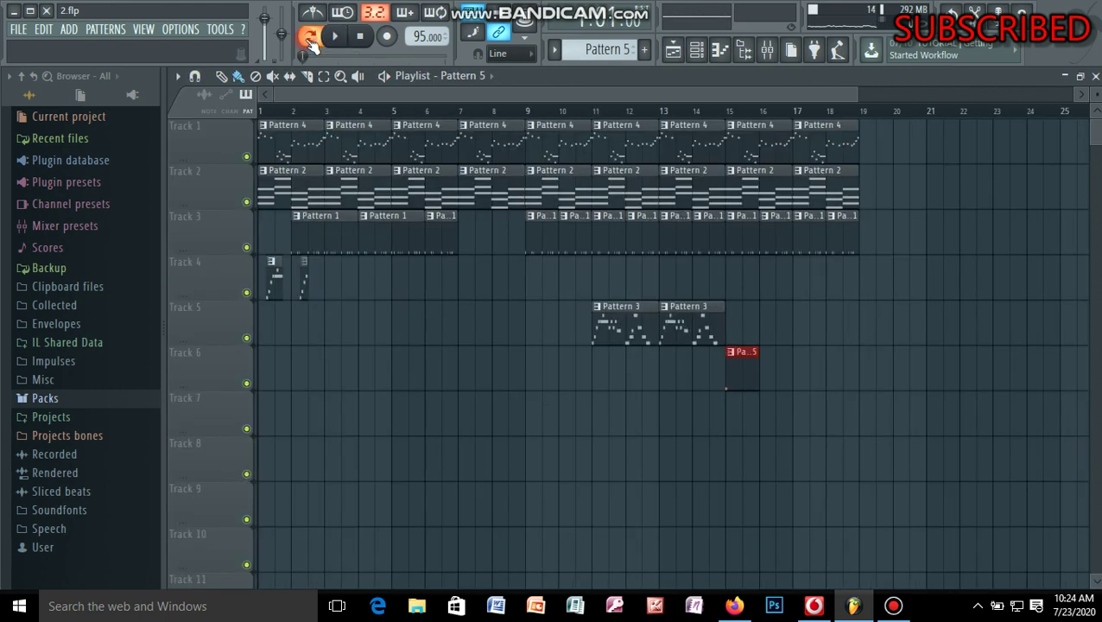
{"action": "left_click", "coordinate": [309, 41]}
{"action": "key", "text": "space"}
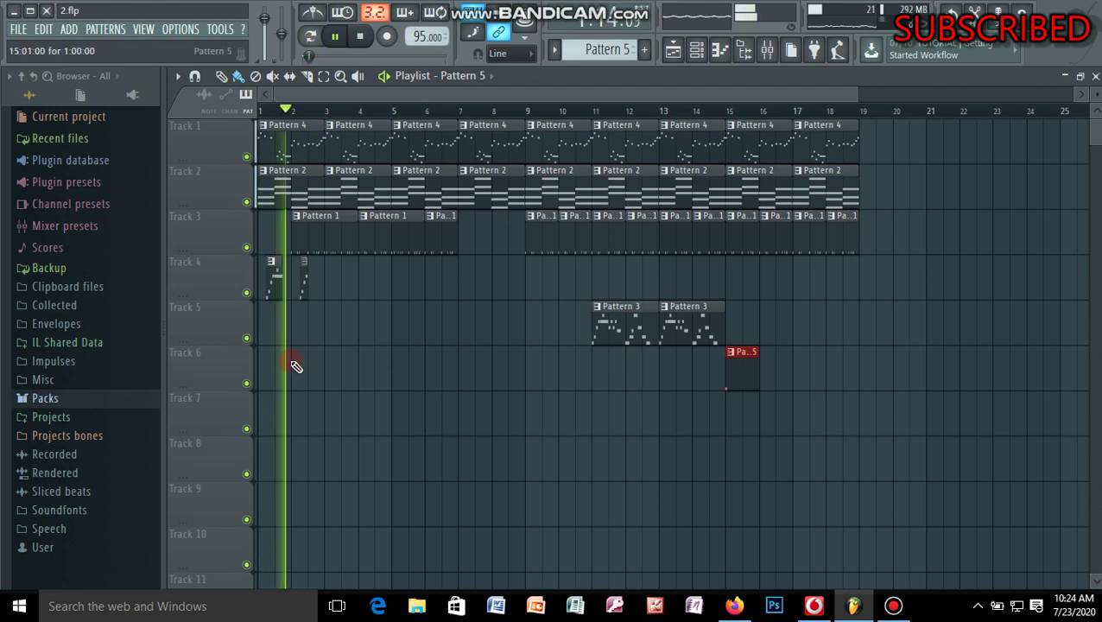
{"action": "key", "text": "F7"}
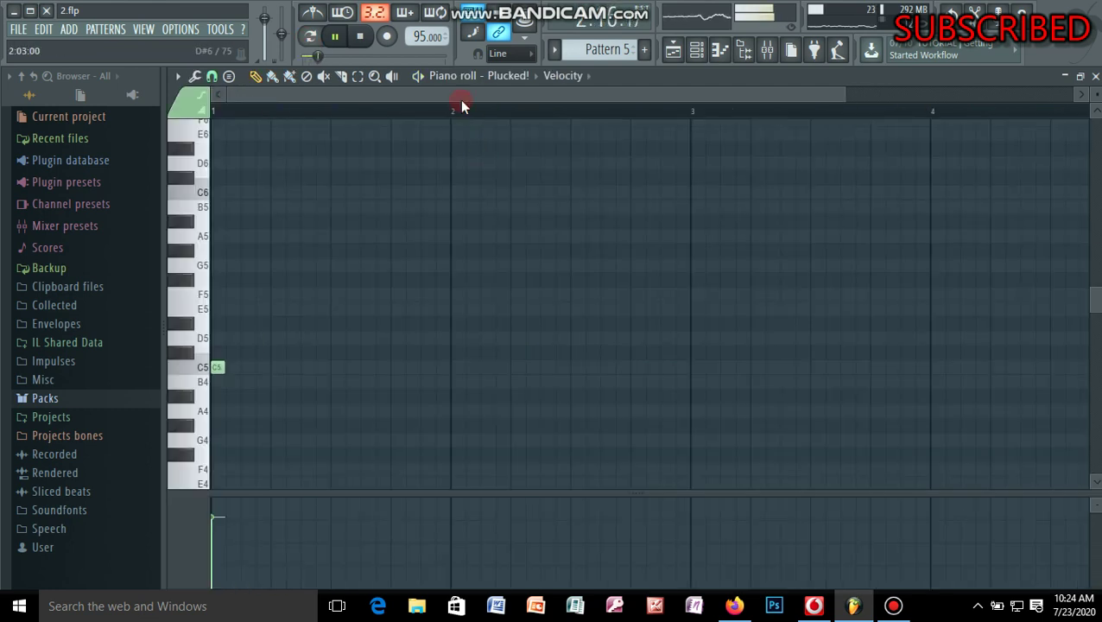
{"action": "left_click", "coordinate": [673, 50]}
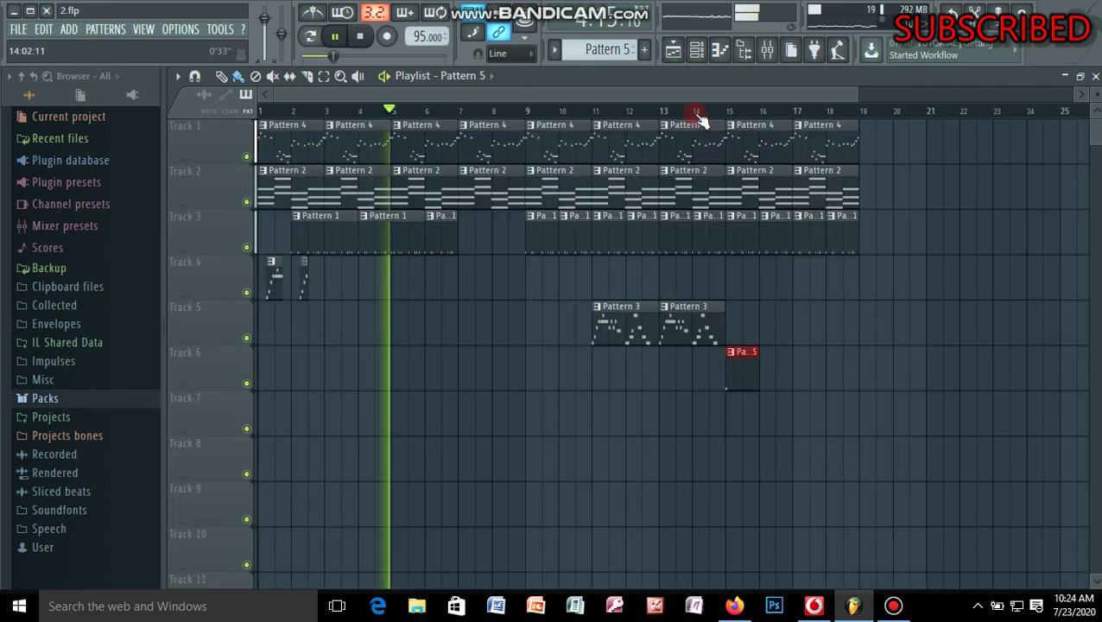
- Play the song from bar 14 to hear the lead-in to the Pattern 5 clip
{"action": "left_click", "coordinate": [696, 113]}
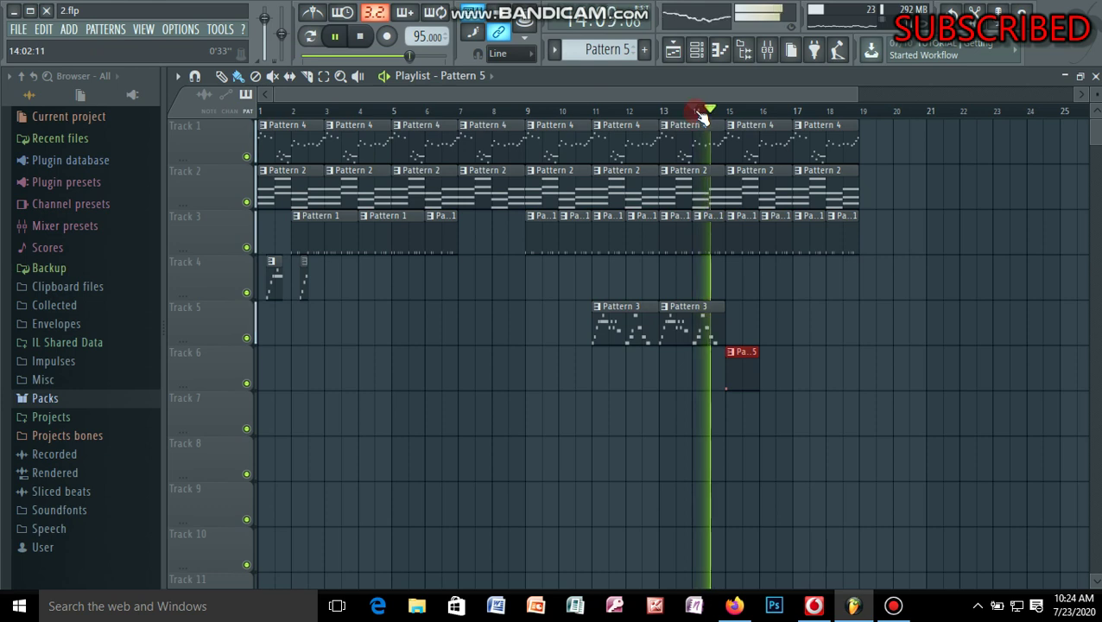
{"action": "left_click", "coordinate": [697, 113]}
{"action": "left_click", "coordinate": [696, 113]}
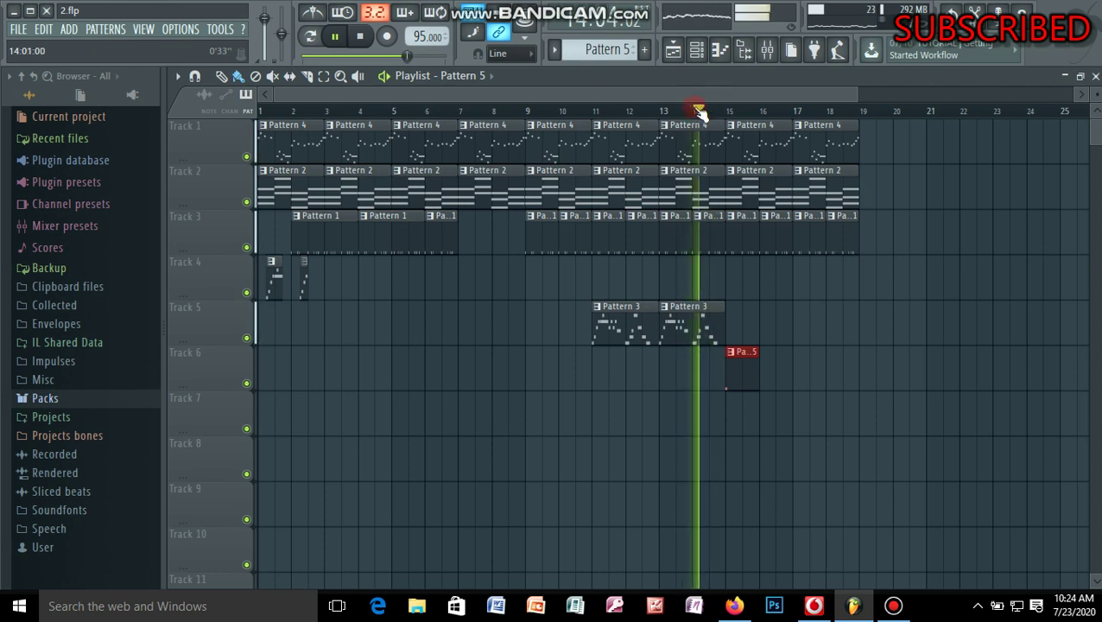
- Reopen the Plucked! notes of Pattern 5 and add one-step notes D5 at step 2 and E5 at step 3
{"action": "double_click", "coordinate": [746, 381]}
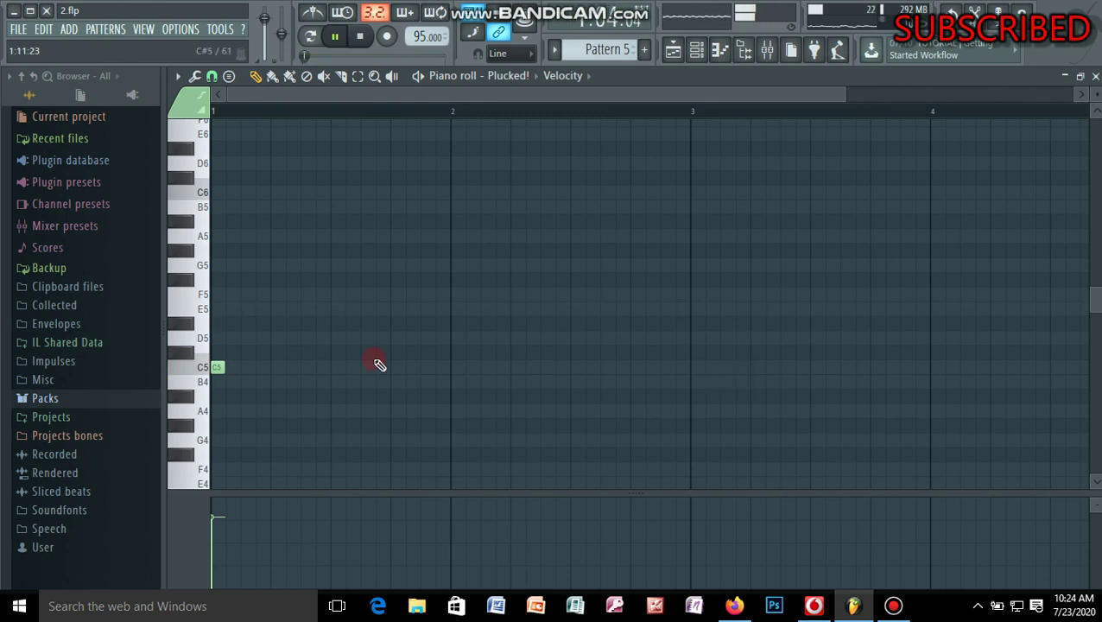
{"action": "left_click", "coordinate": [244, 370]}
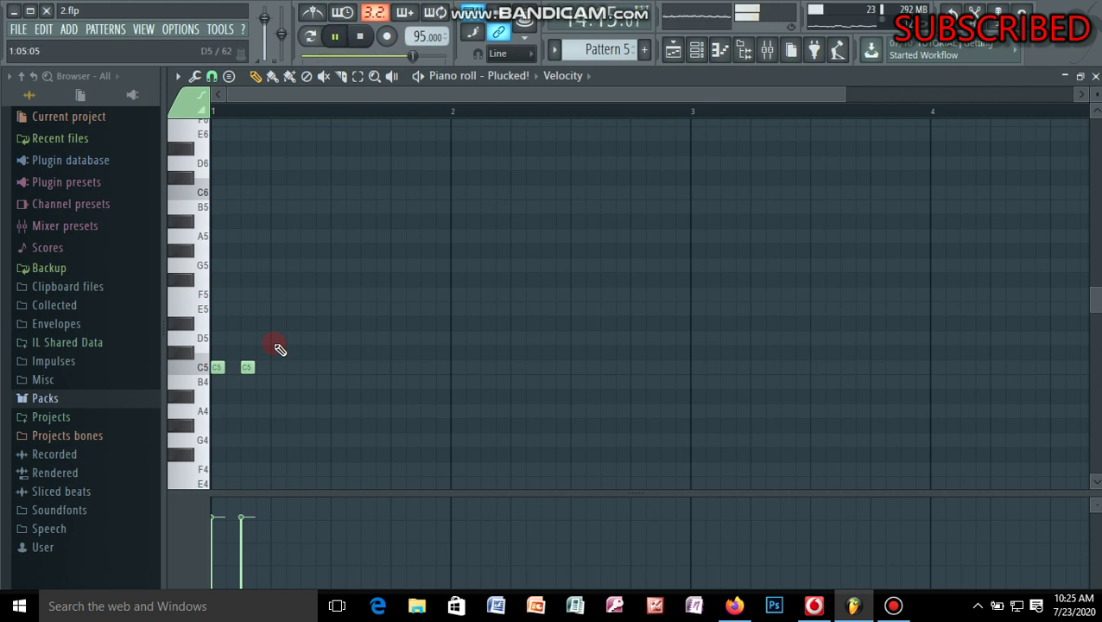
{"action": "left_click_drag", "start_coordinate": [246, 366], "coordinate": [247, 334]}
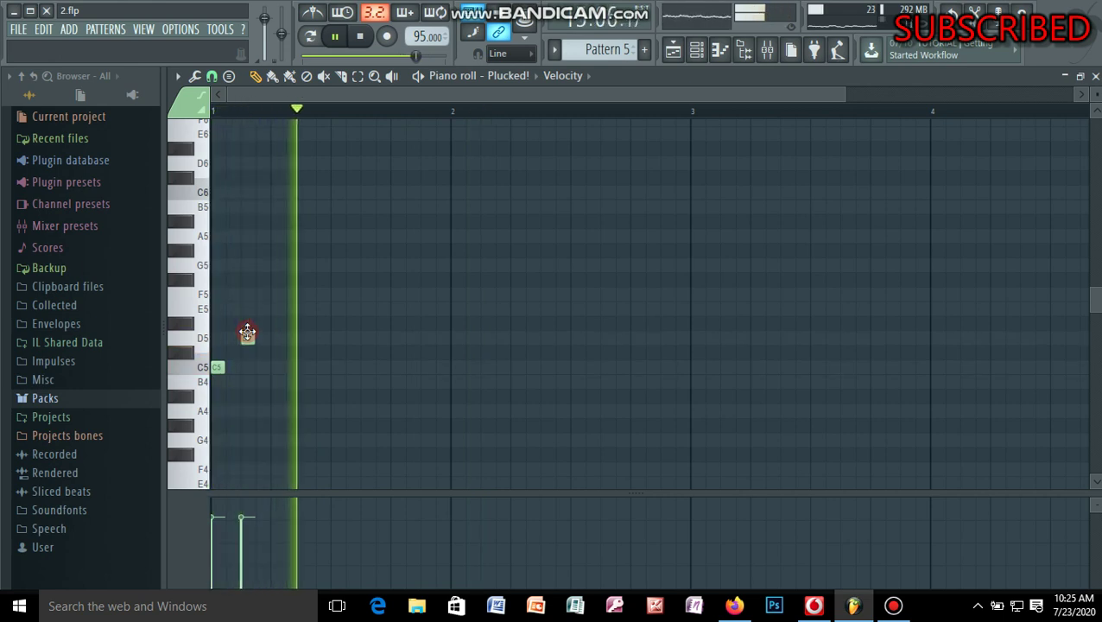
{"action": "left_click_drag", "start_coordinate": [246, 340], "coordinate": [233, 339]}
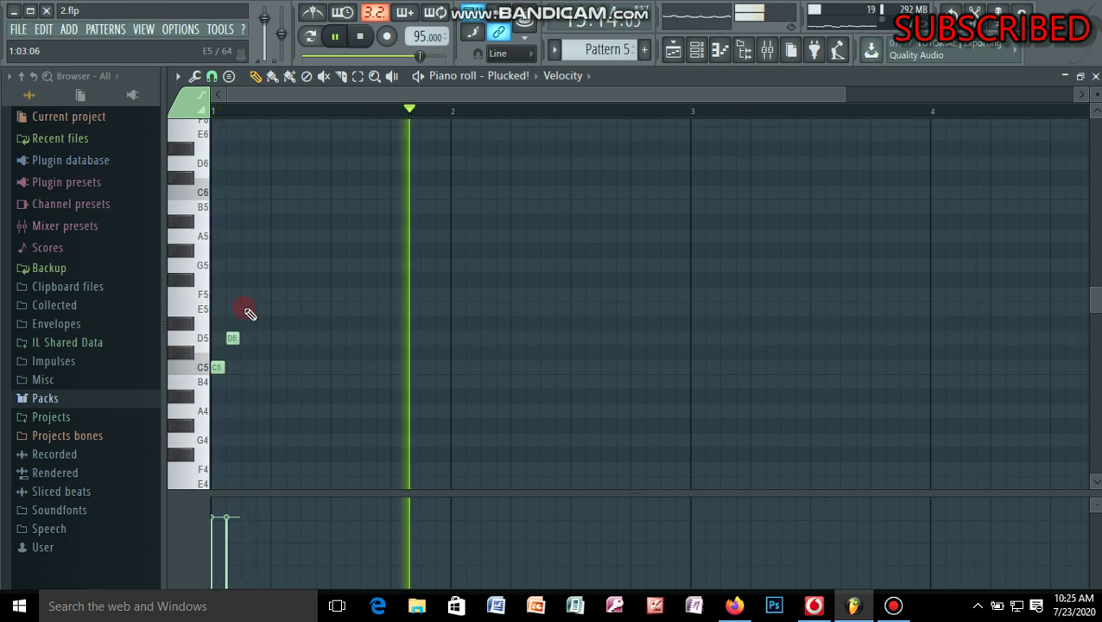
{"action": "left_click", "coordinate": [244, 309]}
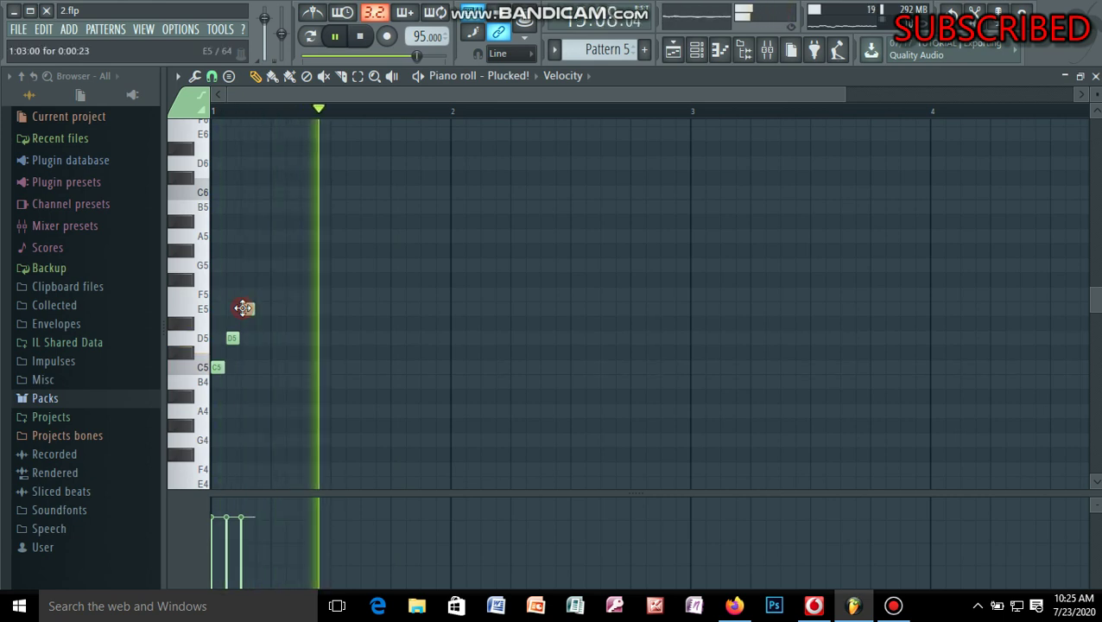
- Try a two-step D5 note at step 5 and delete it, and lengthen the E5 note at step 3 to two steps
{"action": "left_click", "coordinate": [268, 338]}
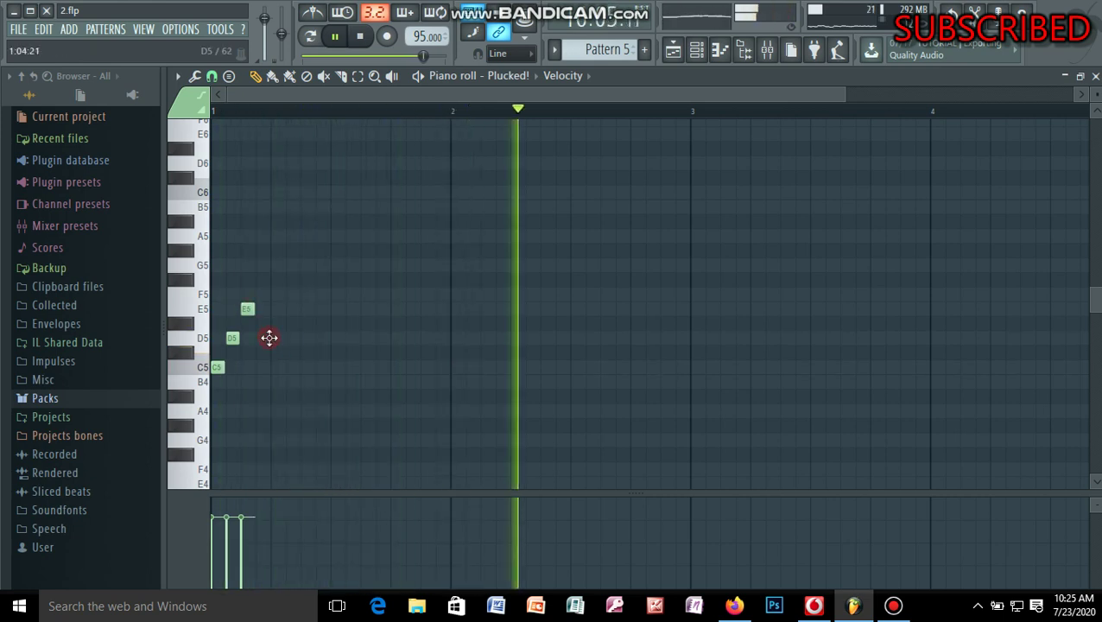
{"action": "left_click_drag", "start_coordinate": [282, 346], "coordinate": [295, 345]}
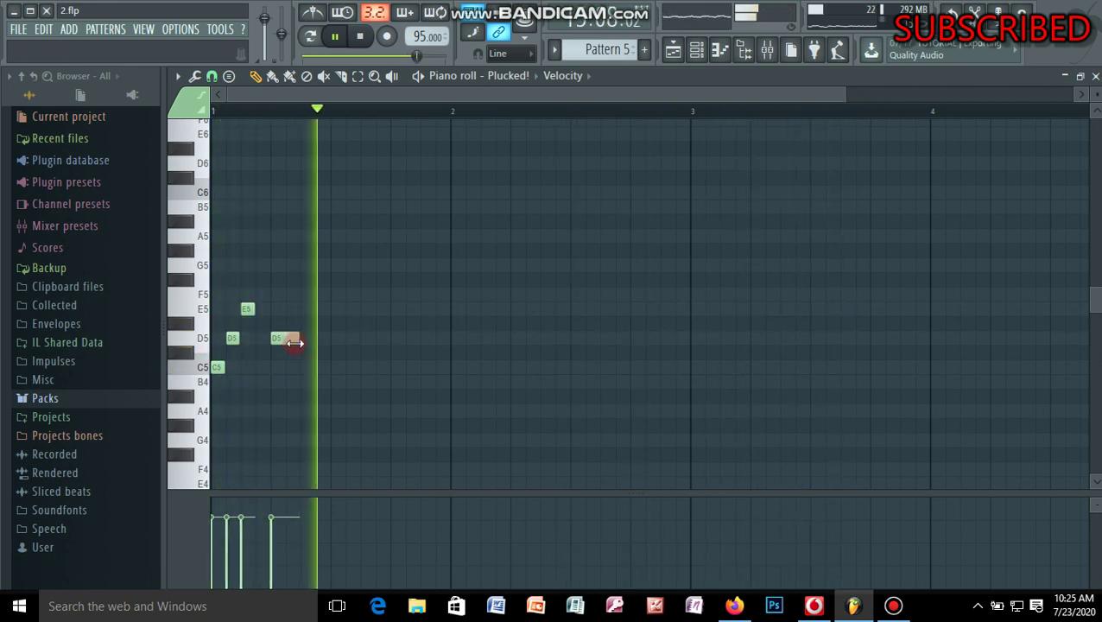
{"action": "right_click", "coordinate": [285, 340]}
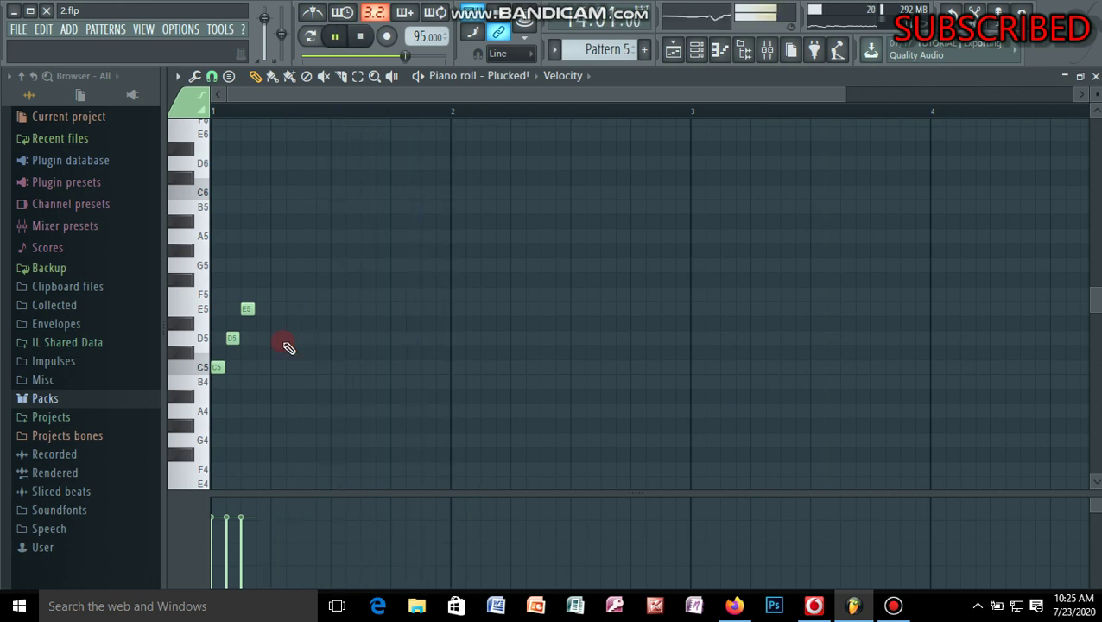
{"action": "left_click_drag", "start_coordinate": [254, 309], "coordinate": [266, 310]}
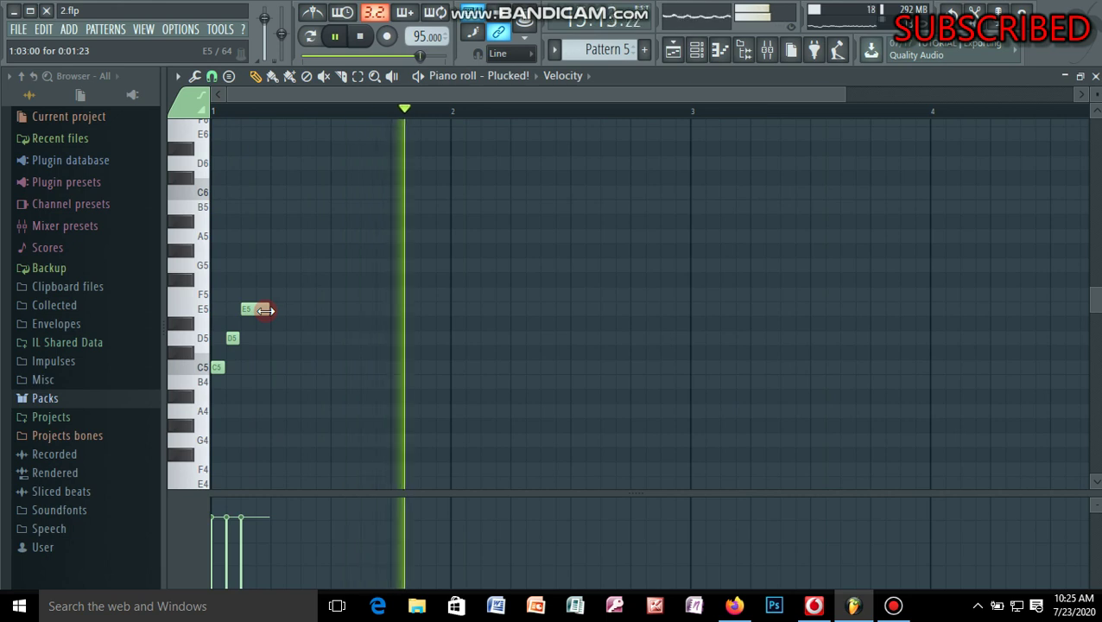
- Try the three Plucked! notes one octave and two octaves higher while listening to the song
{"action": "key", "text": "ctrl+Up"}
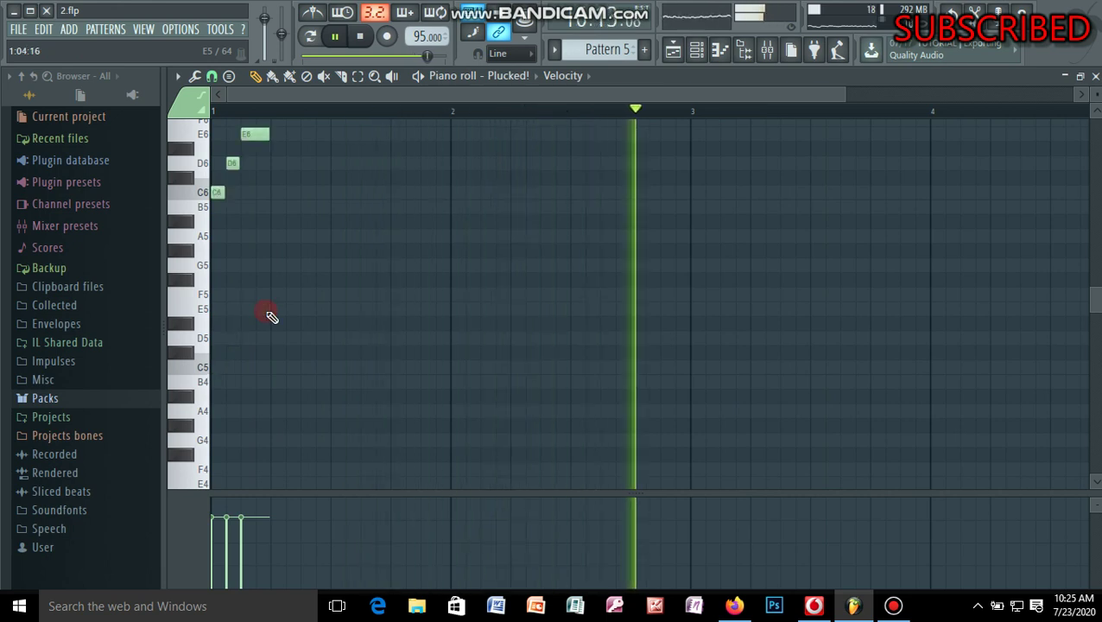
{"action": "key", "text": "space"}
{"action": "key", "text": "space"}
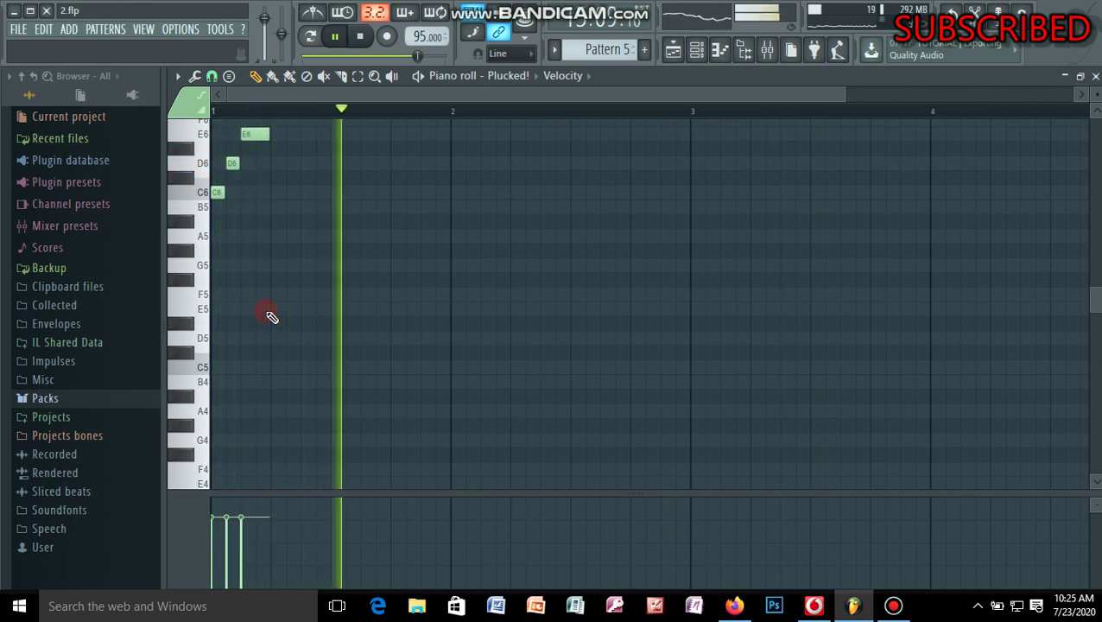
{"action": "key", "text": "ctrl+Up"}
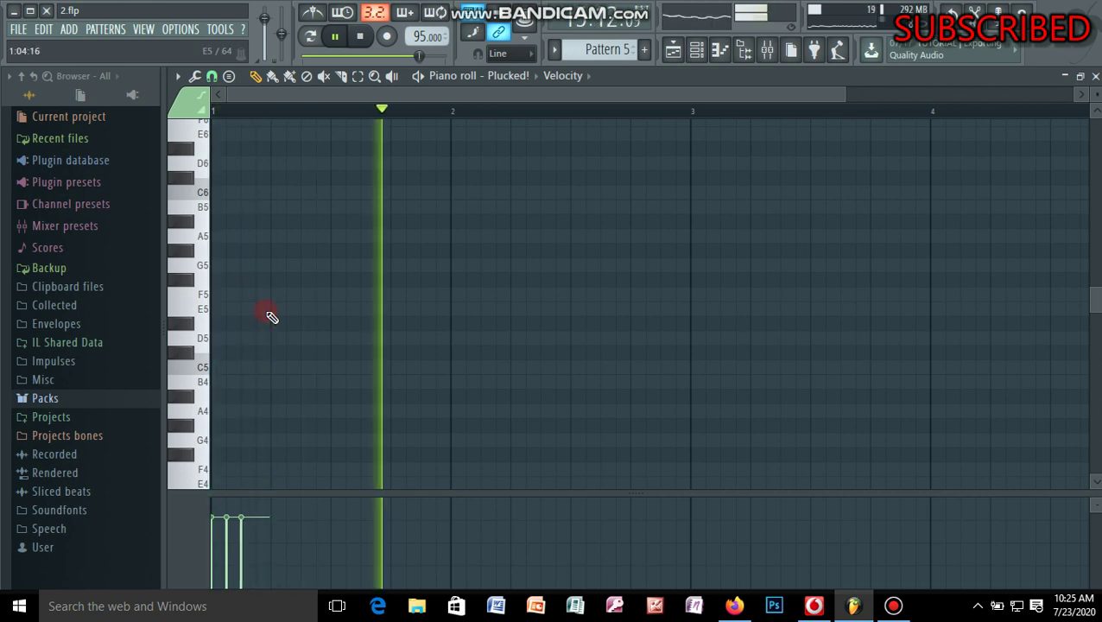
- Transpose the three Plucked! notes down to C4, D4 and E4, also trying them one octave lower
{"action": "key", "text": "ctrl+Down"}
{"action": "key", "text": "ctrl+Down"}
{"action": "key", "text": "ctrl+Down"}
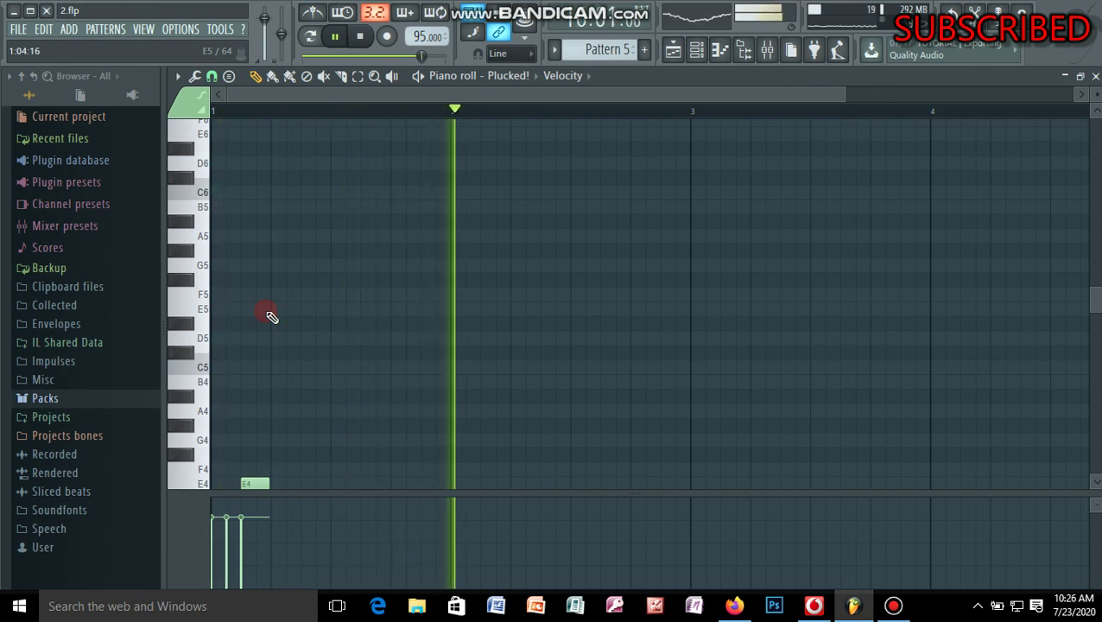
{"action": "key", "text": "ctrl+Down"}
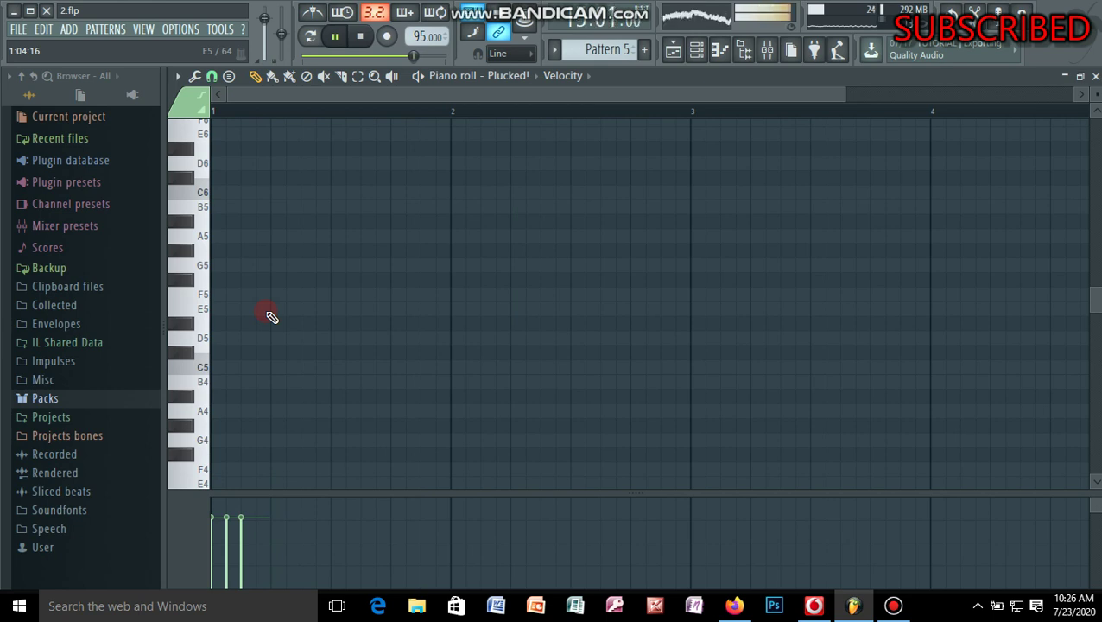
{"action": "key", "text": "ctrl+Up"}
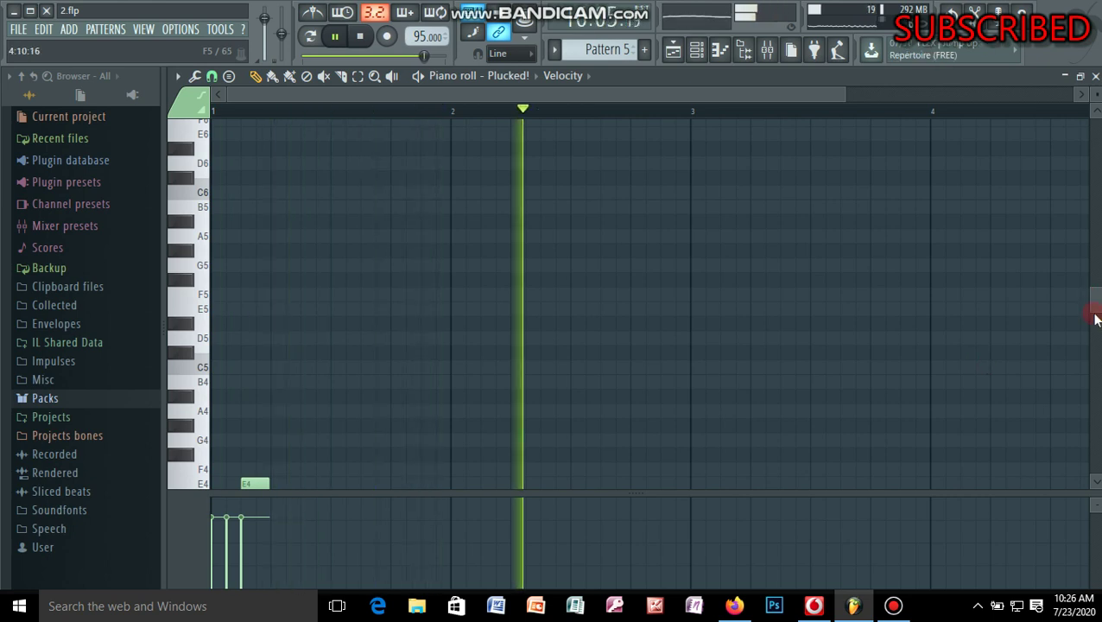
- Duplicate the three notes and place the copy two semitones higher, starting with D4 at step 7 of bar 1
{"action": "scroll", "coordinate": [725, 354], "scroll_direction": "down", "scroll_amount": 3}
{"action": "key", "text": "ctrl+b"}
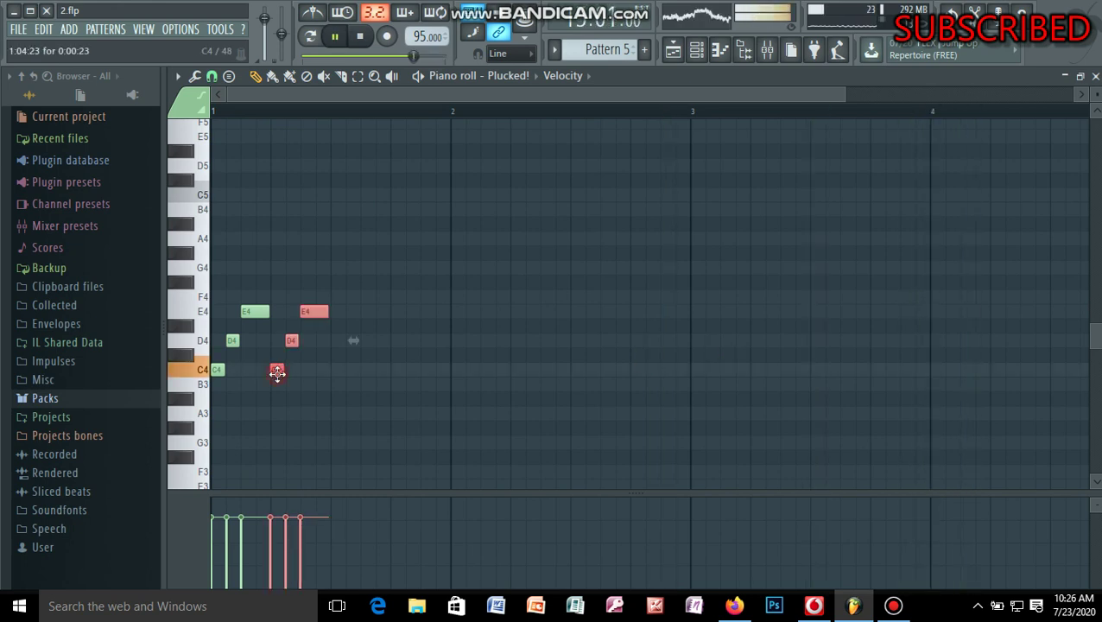
{"action": "left_click_drag", "start_coordinate": [293, 371], "coordinate": [339, 336]}
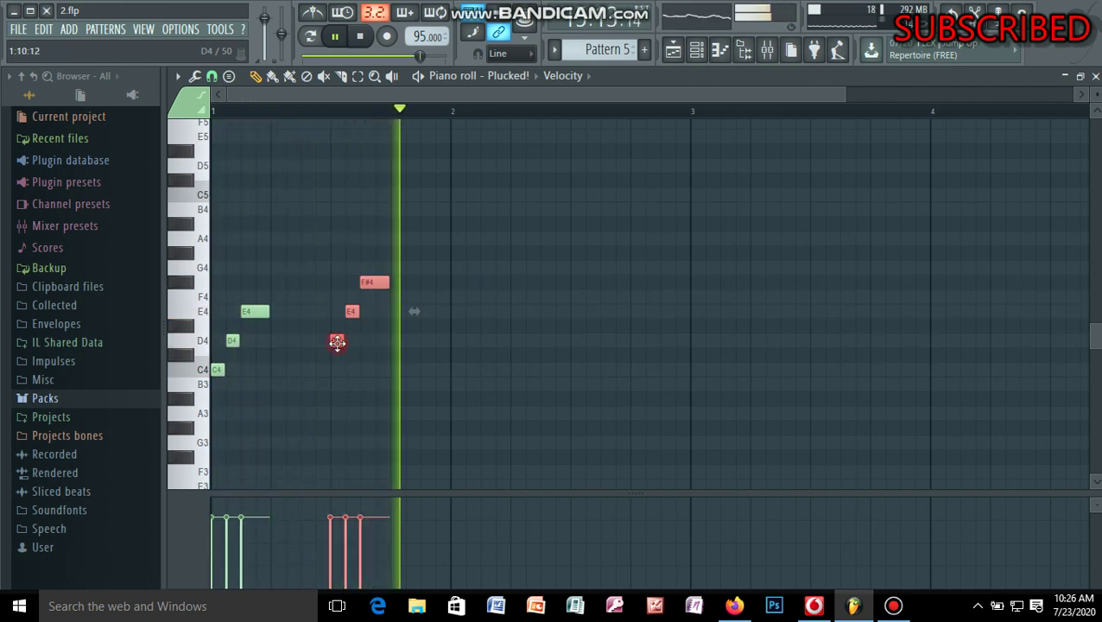
{"action": "left_click_drag", "start_coordinate": [339, 337], "coordinate": [308, 340]}
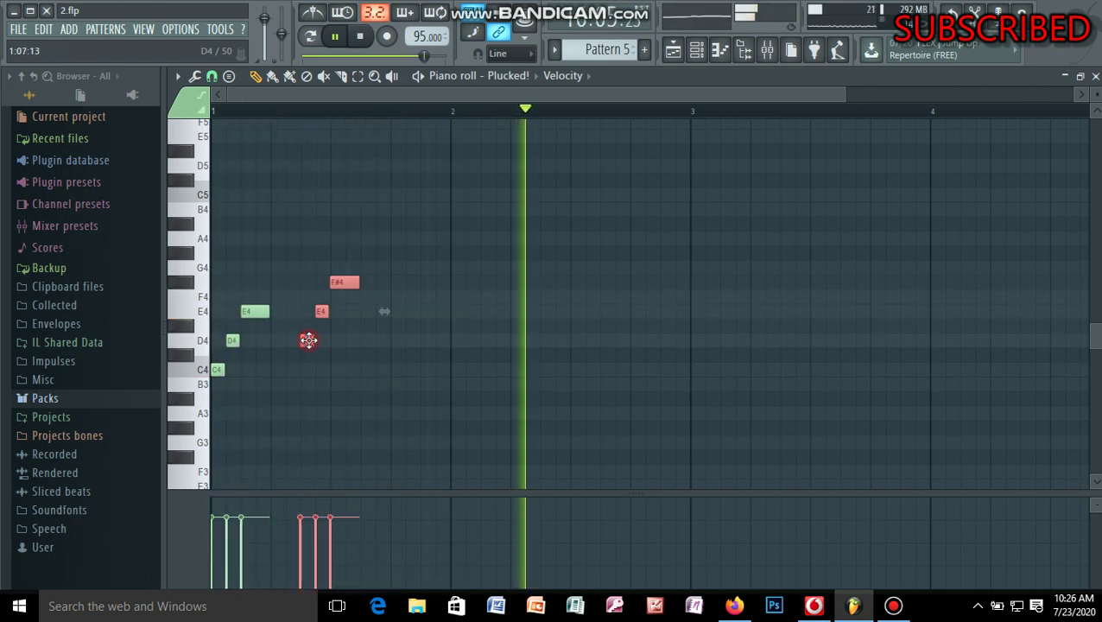
- Raise the last two notes of the copied phrase to F4 at step 8 and G4 at step 9
{"action": "left_click", "coordinate": [339, 280]}
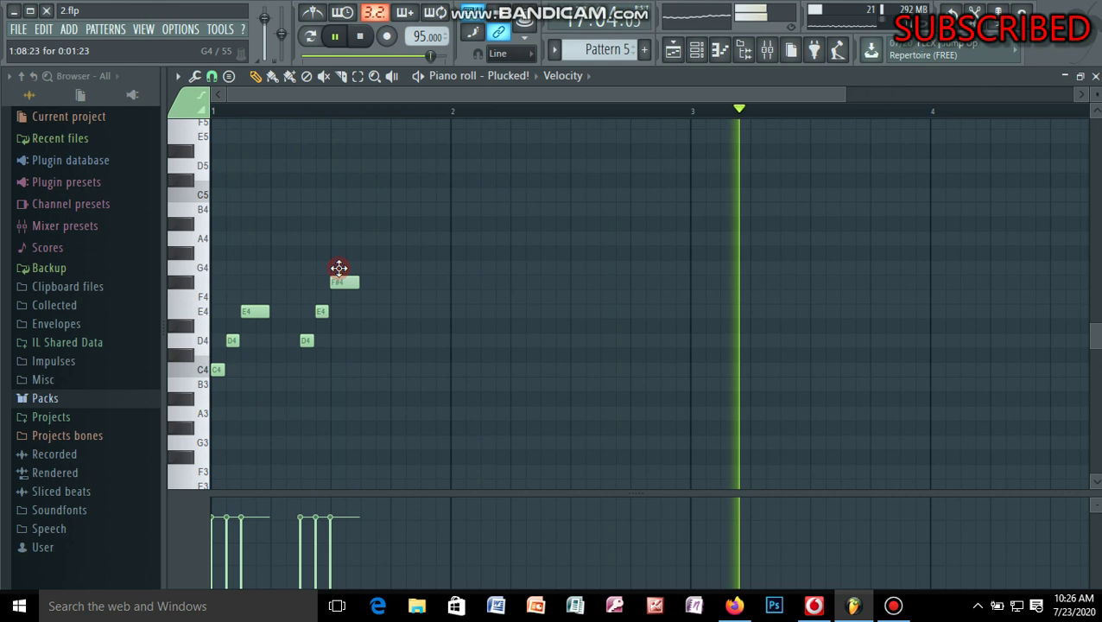
{"action": "left_click_drag", "start_coordinate": [338, 267], "coordinate": [337, 268]}
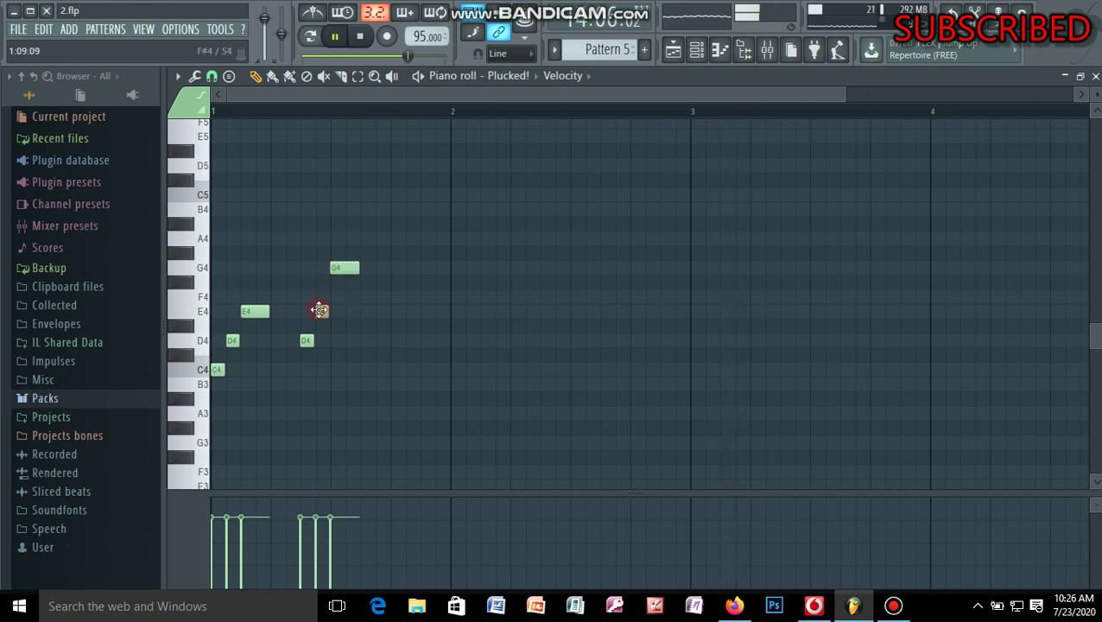
{"action": "left_click_drag", "start_coordinate": [320, 311], "coordinate": [319, 293]}
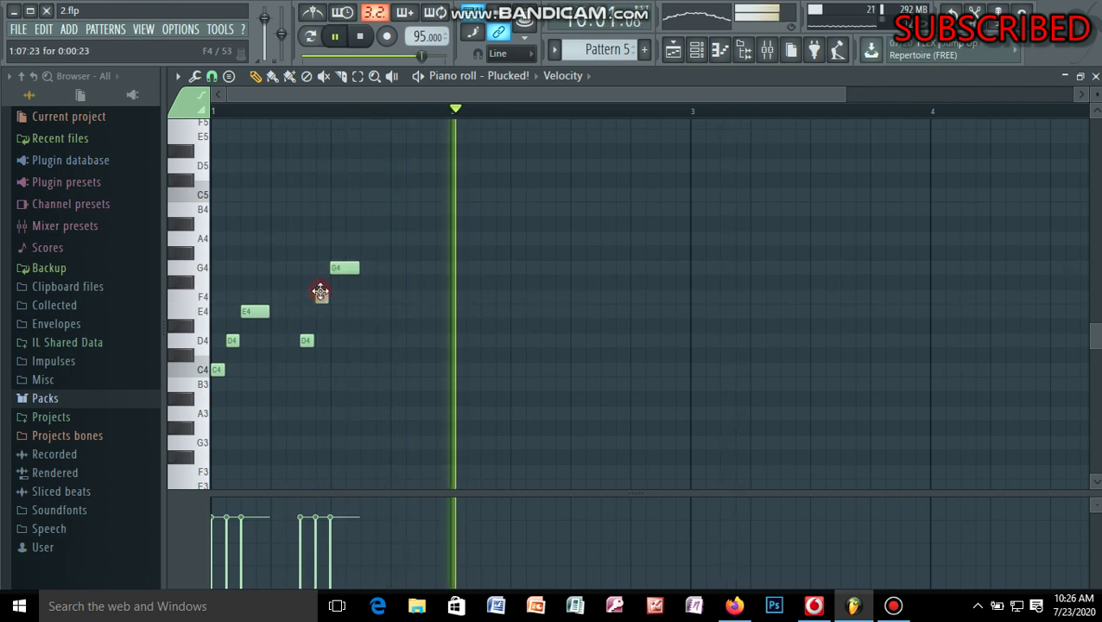
- Add a two-step G3 note at step 11, a one-step G3 at step 14 and a two-step A3 at step 15
{"action": "left_click", "coordinate": [367, 446]}
{"action": "left_click_drag", "start_coordinate": [381, 443], "coordinate": [385, 443]}
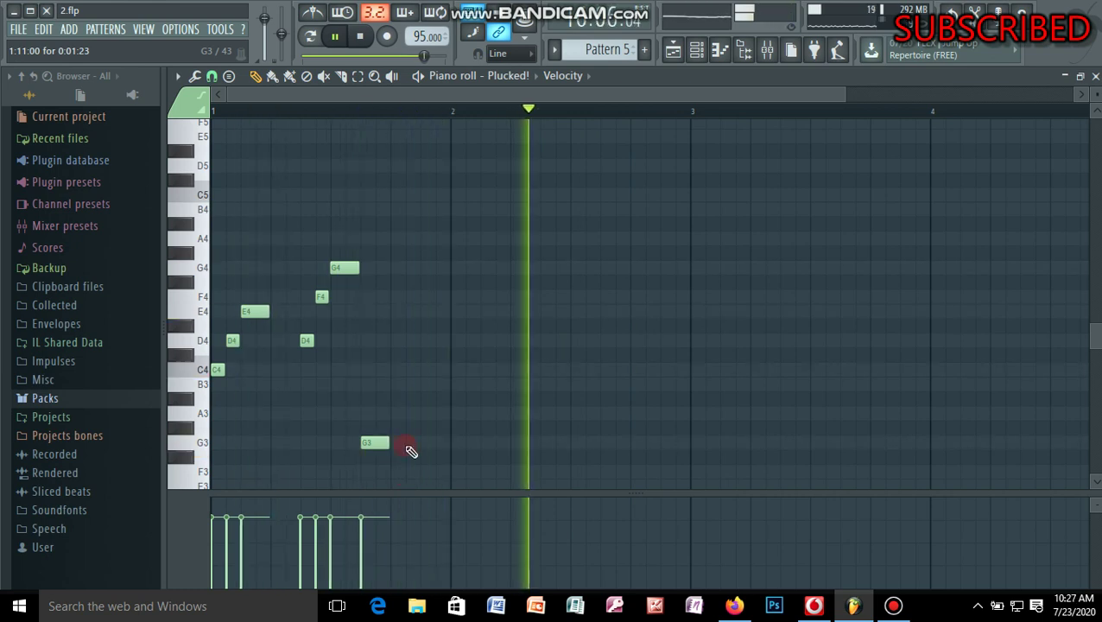
{"action": "left_click", "coordinate": [410, 444]}
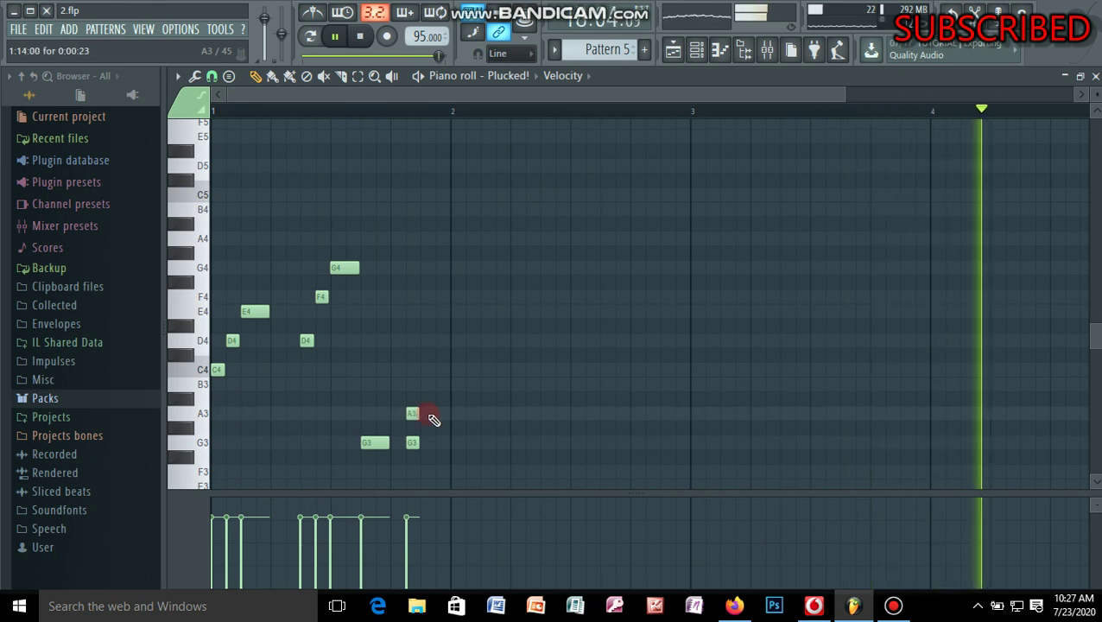
{"action": "left_click", "coordinate": [423, 414]}
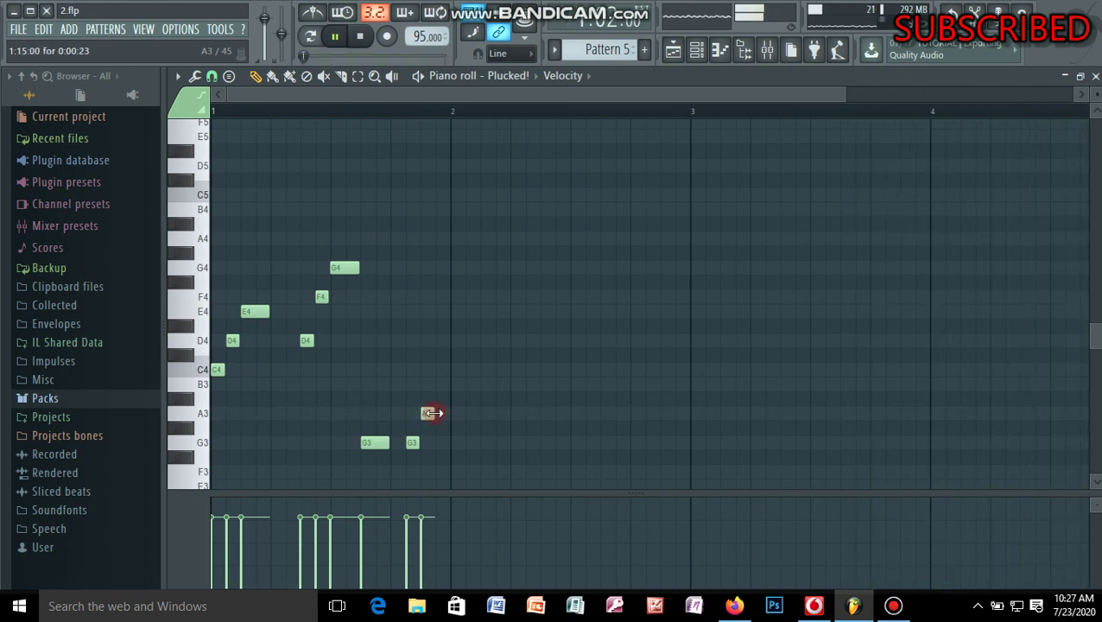
{"action": "left_click_drag", "start_coordinate": [434, 414], "coordinate": [446, 413]}
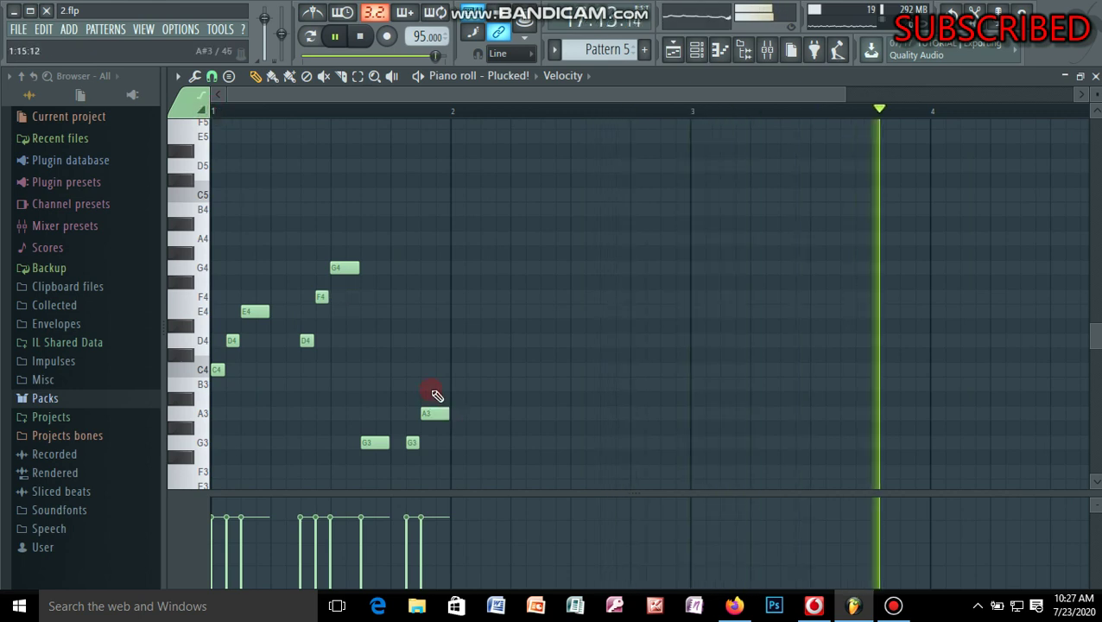
- Lengthen the A3 note to three steps with a one-step slide note to B3 at step 16, and save the project
{"action": "left_click", "coordinate": [430, 384]}
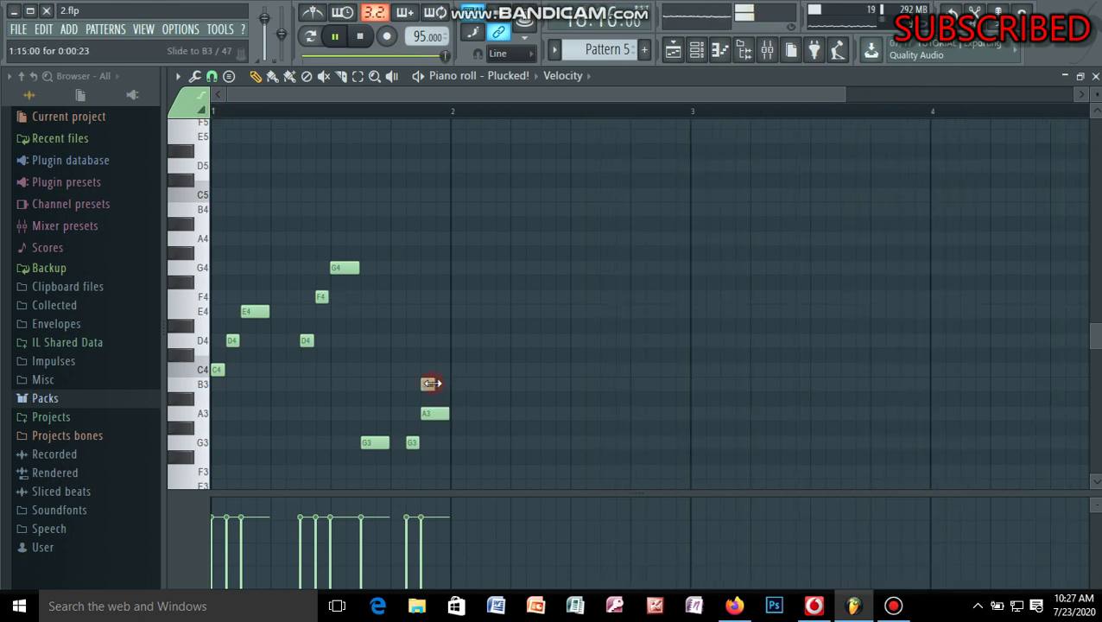
{"action": "right_click", "coordinate": [428, 383]}
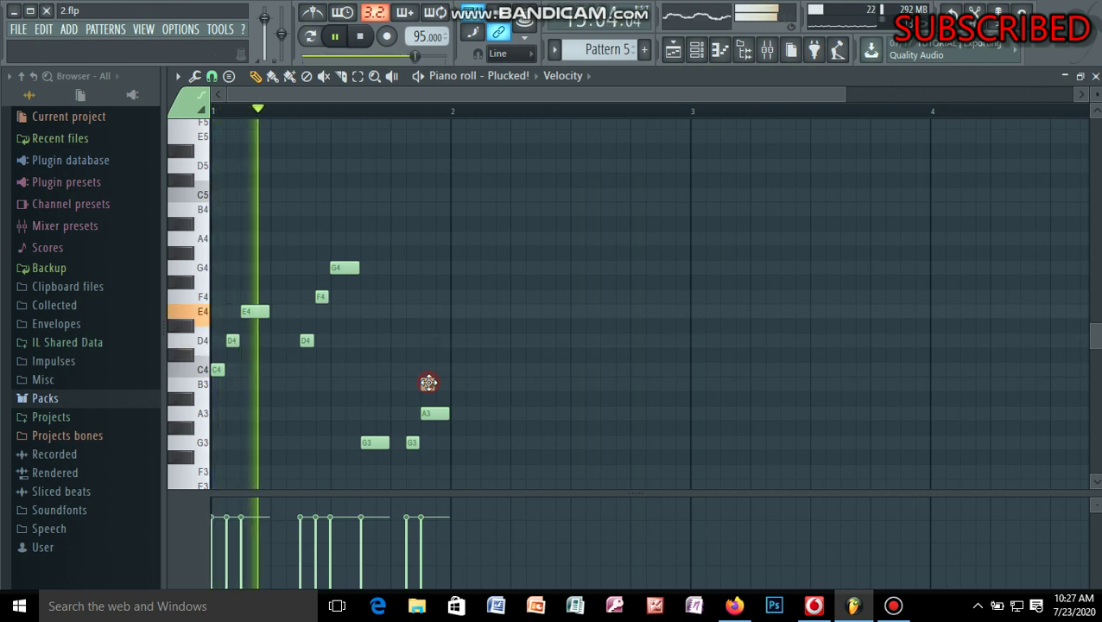
{"action": "left_click", "coordinate": [428, 384]}
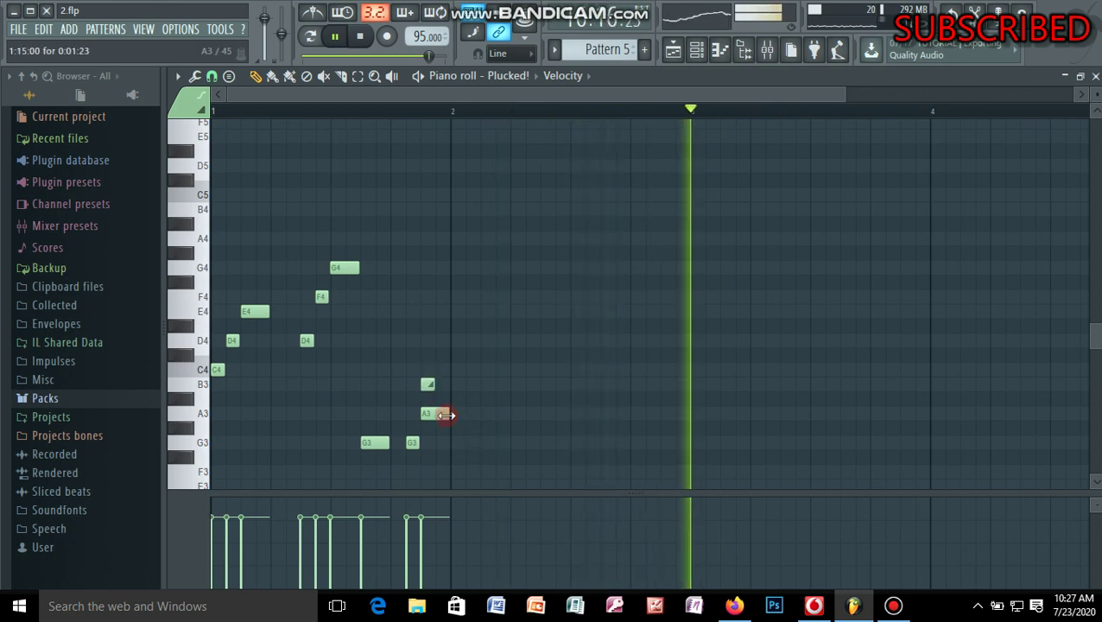
{"action": "left_click_drag", "start_coordinate": [451, 415], "coordinate": [465, 414]}
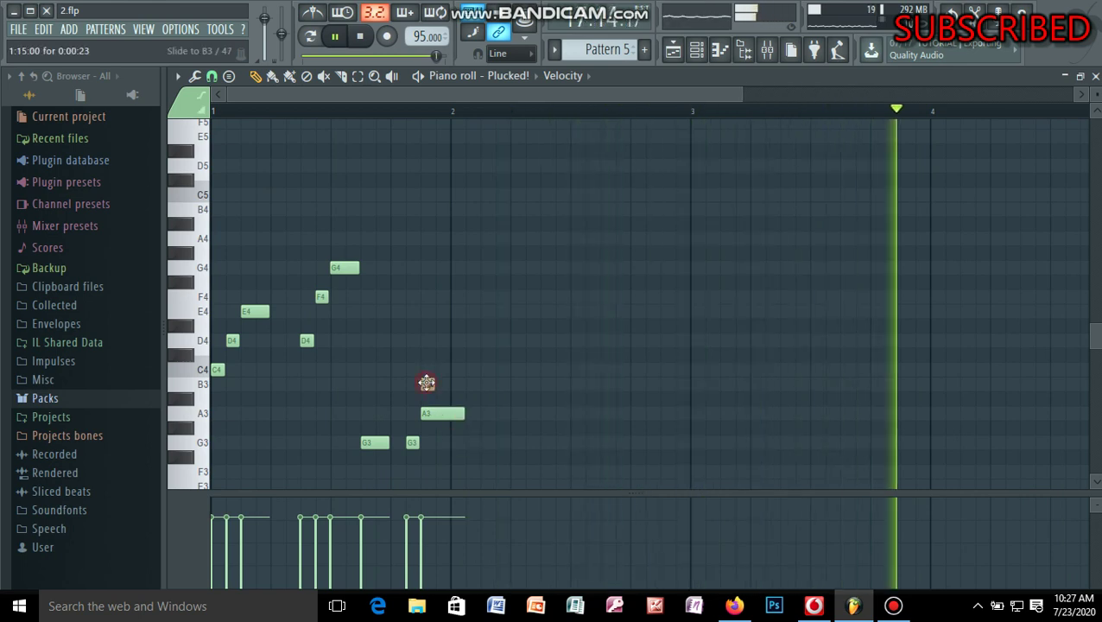
{"action": "left_click", "coordinate": [443, 386]}
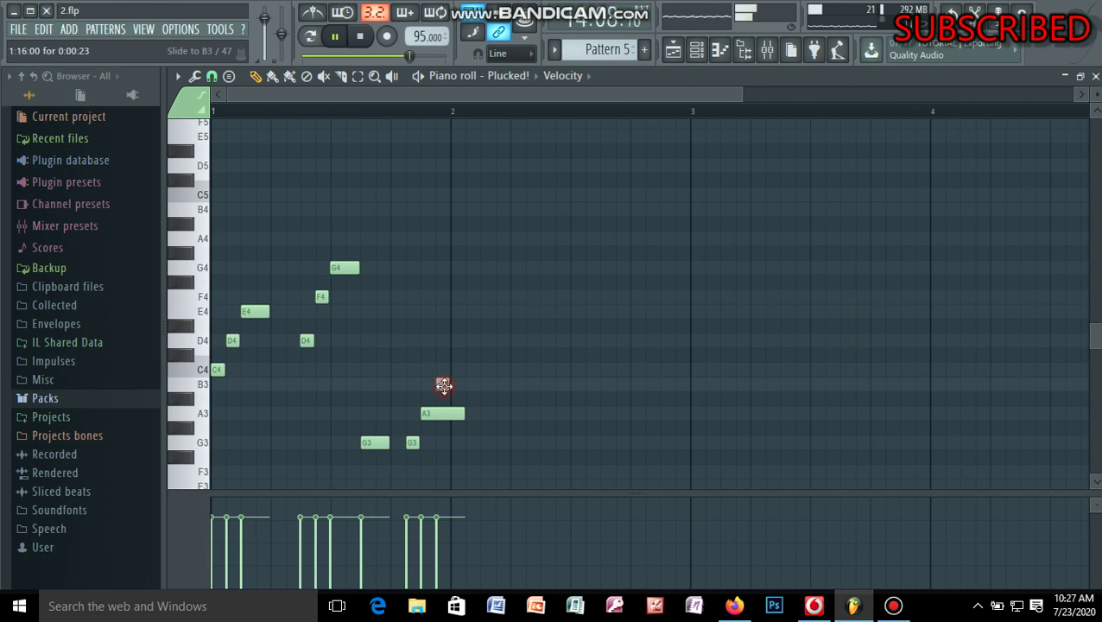
{"action": "key", "text": "ctrl+s"}
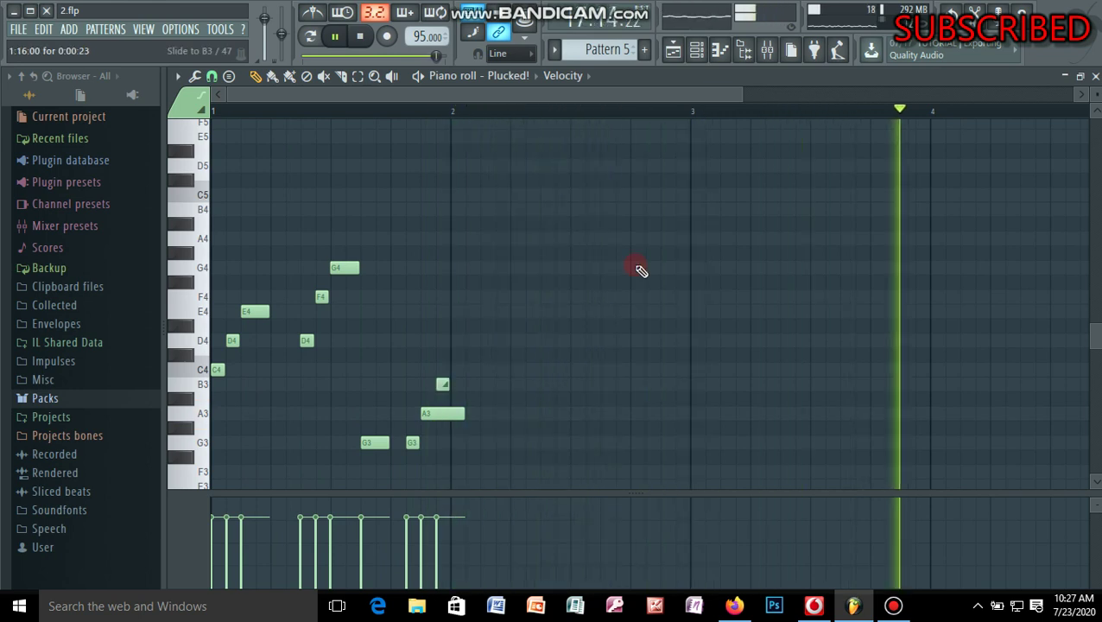
- Lower the channel volume of Plucked! in the channel rack and restart playback
{"action": "left_click", "coordinate": [675, 52]}
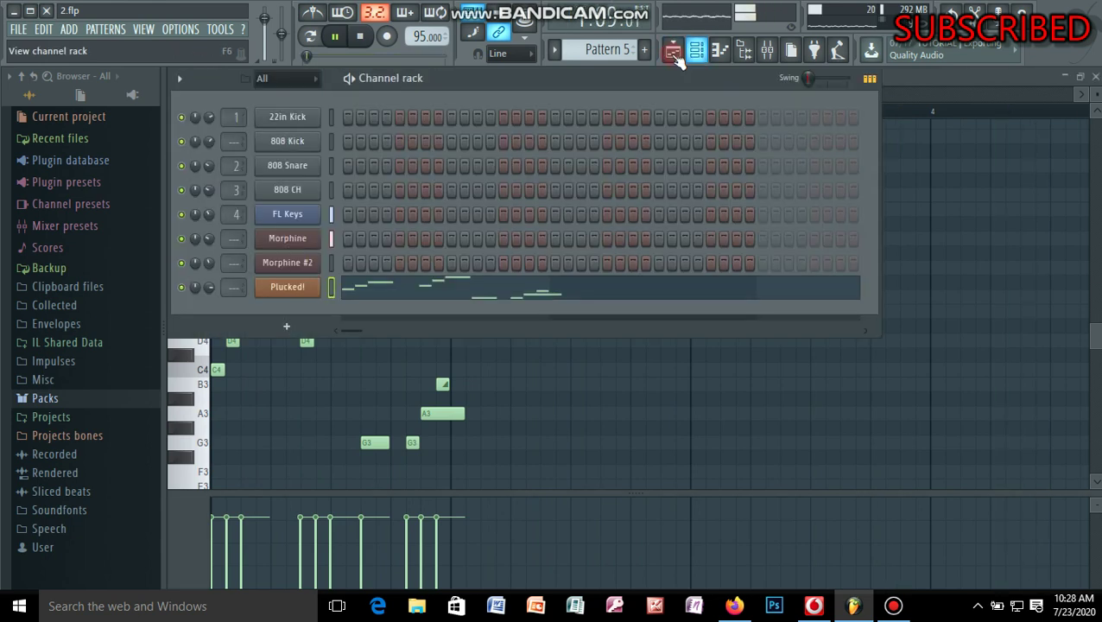
{"action": "left_click", "coordinate": [674, 51]}
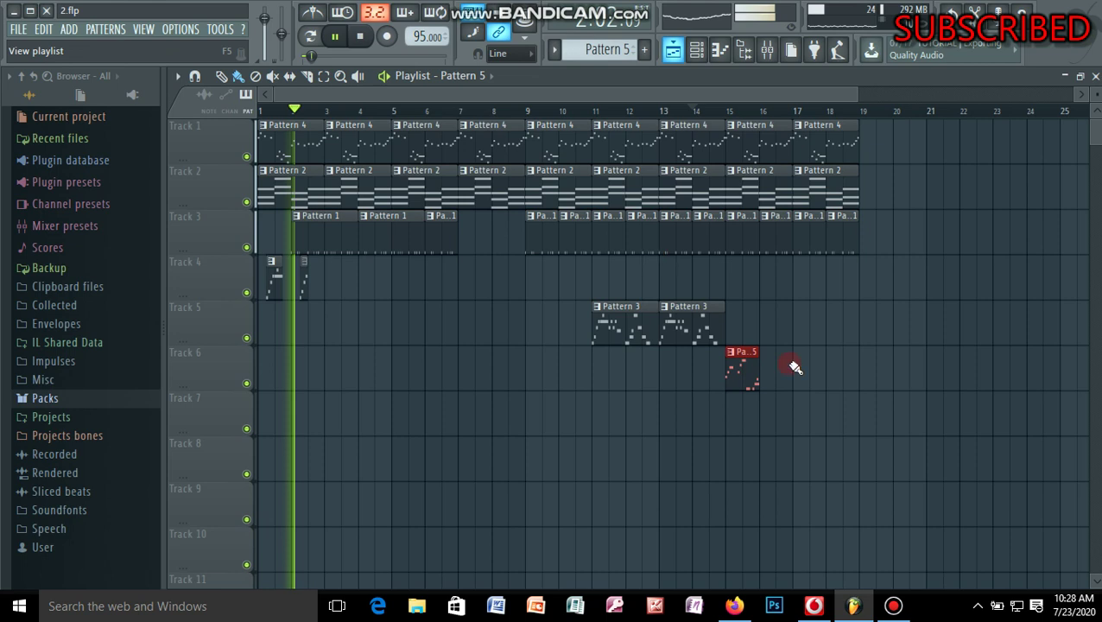
{"action": "left_click", "coordinate": [698, 52]}
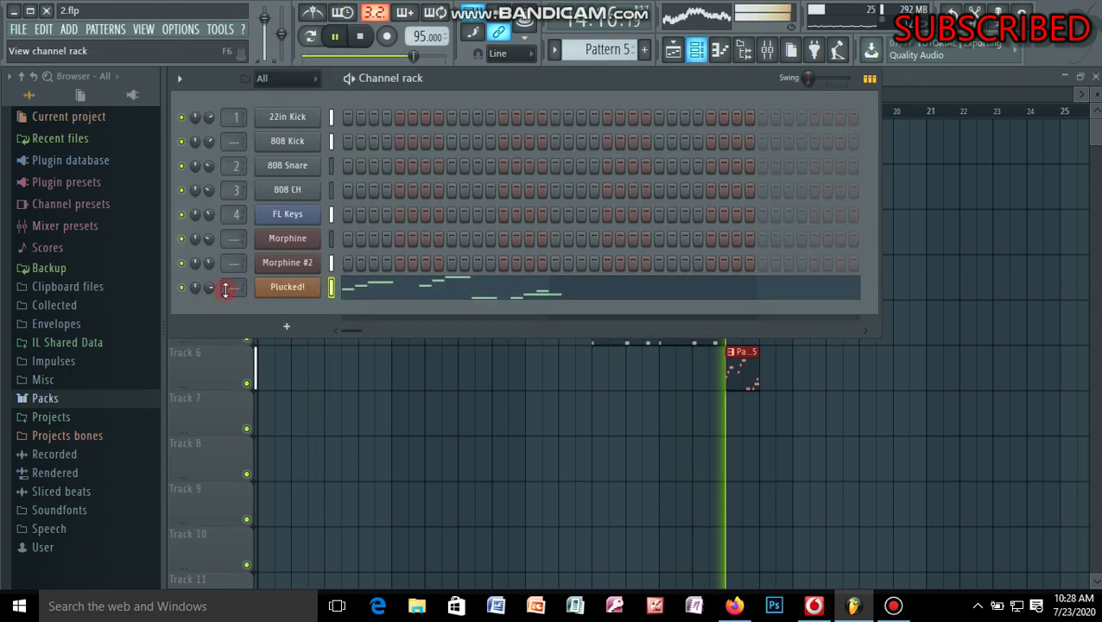
{"action": "left_click_drag", "start_coordinate": [209, 288], "coordinate": [209, 298]}
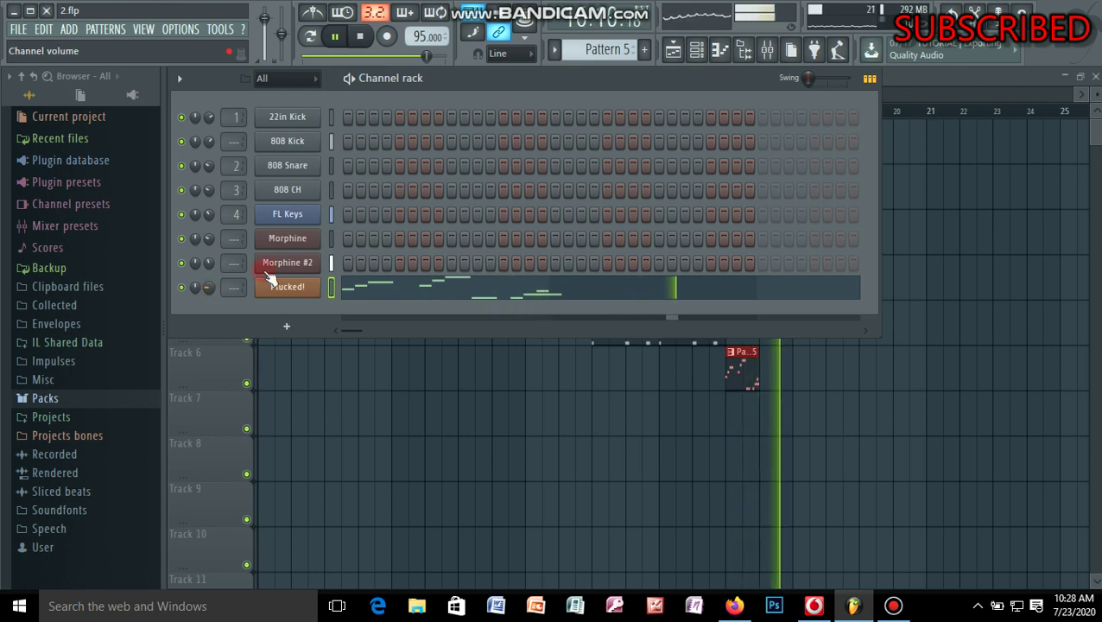
{"action": "key", "text": "space"}
{"action": "key", "text": "space"}
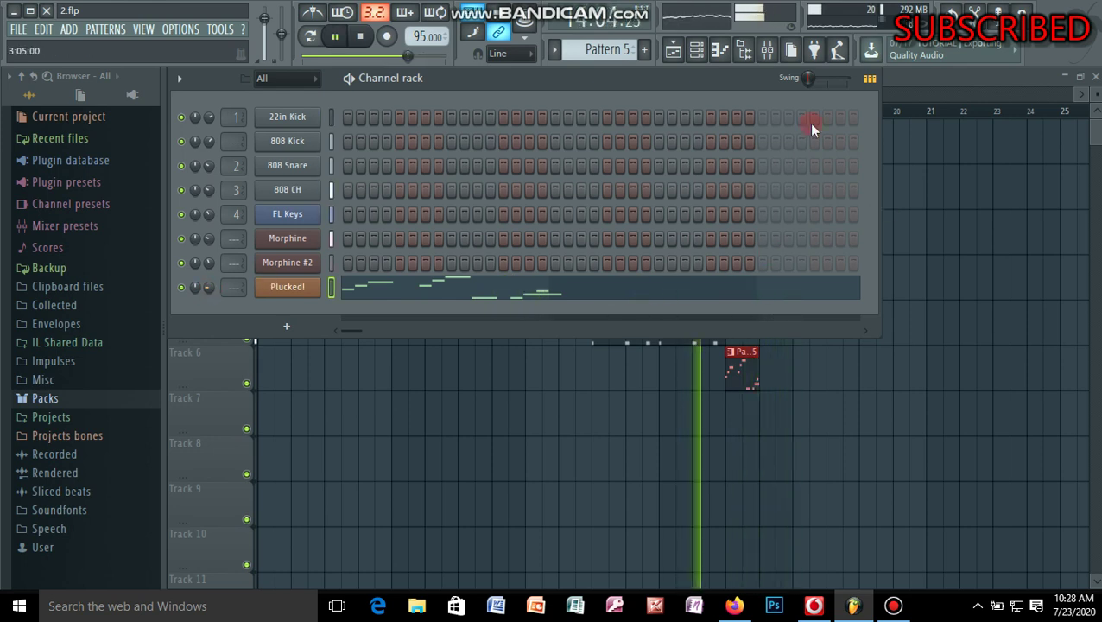
- Place a Pattern 5 clip at bar 17 on Track 6 of the playlist and duplicate it at bar 18
{"action": "left_click", "coordinate": [677, 54]}
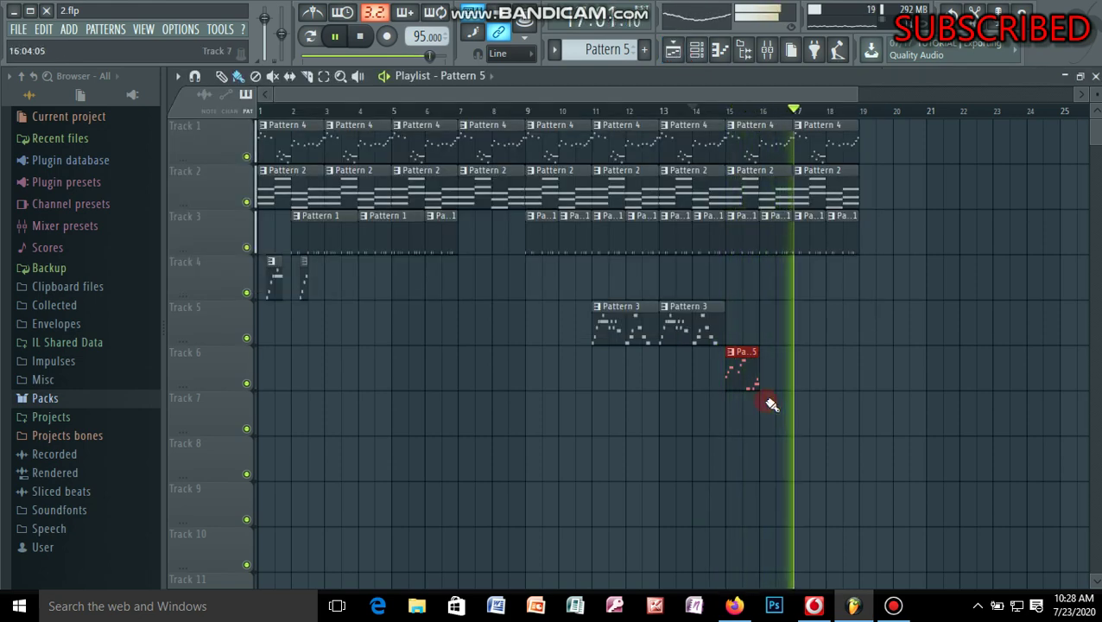
{"action": "left_click", "coordinate": [797, 373]}
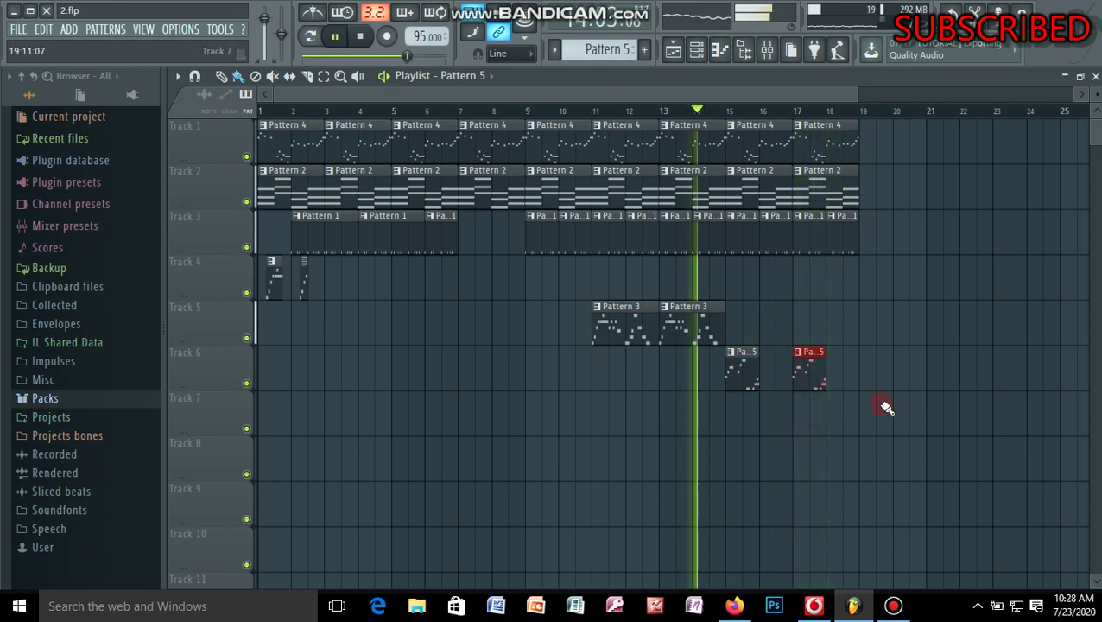
{"action": "key", "text": "ctrl+b"}
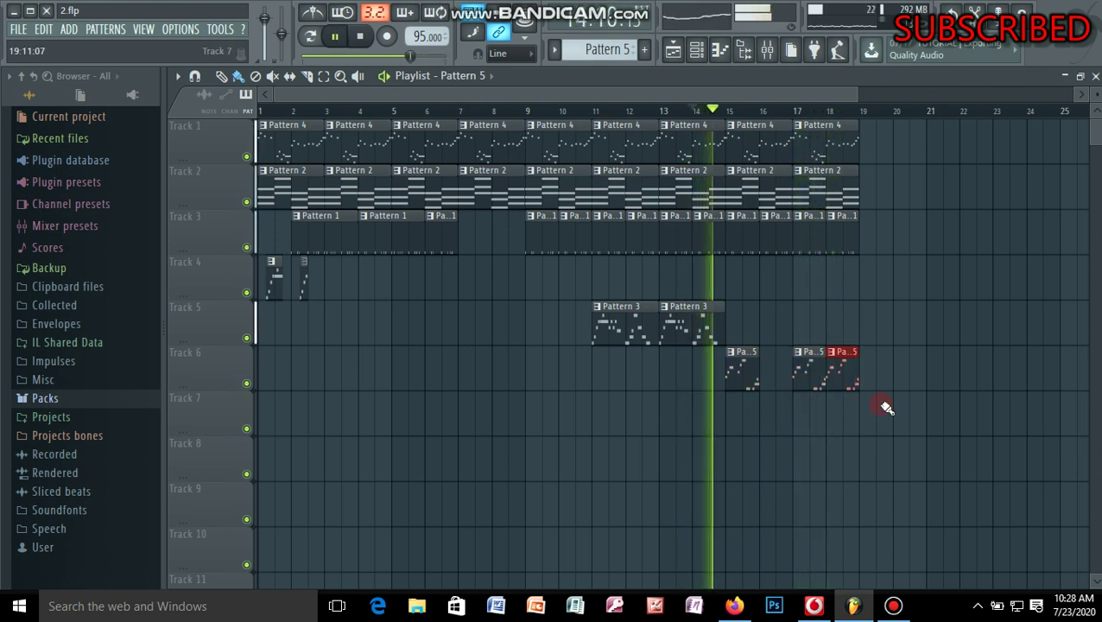
{"action": "key", "text": "ctrl+d"}
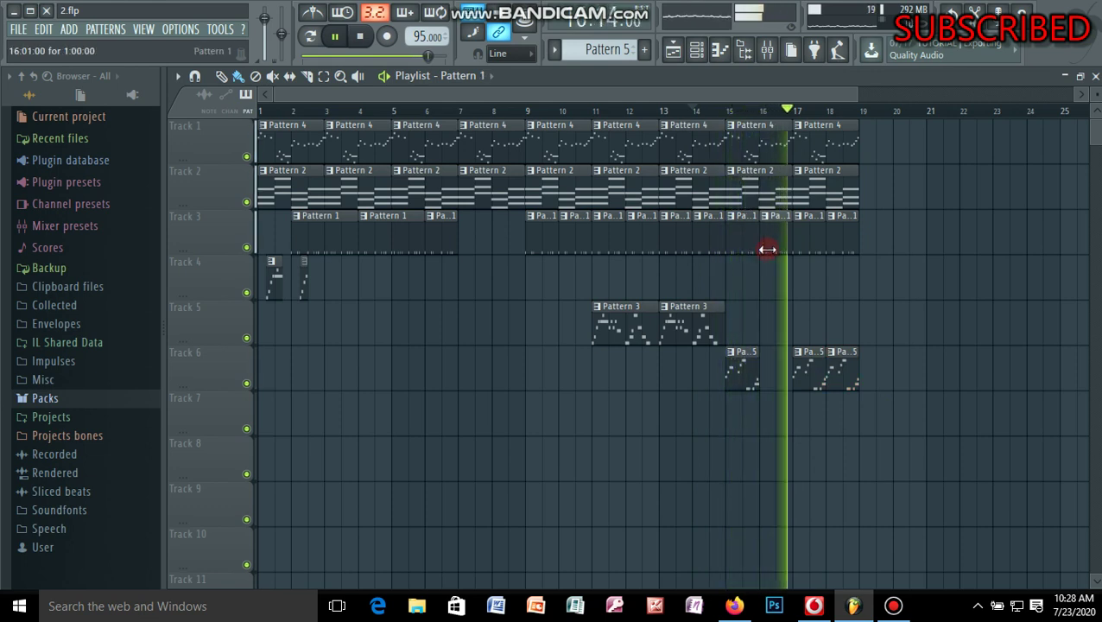
- Trim the first half off Track 3's Pattern 1 clip in bar 16, delete the bar 18 Pattern 5 clip and move the bar 17 one to mid-bar 16
{"action": "left_click_drag", "start_coordinate": [767, 250], "coordinate": [777, 253]}
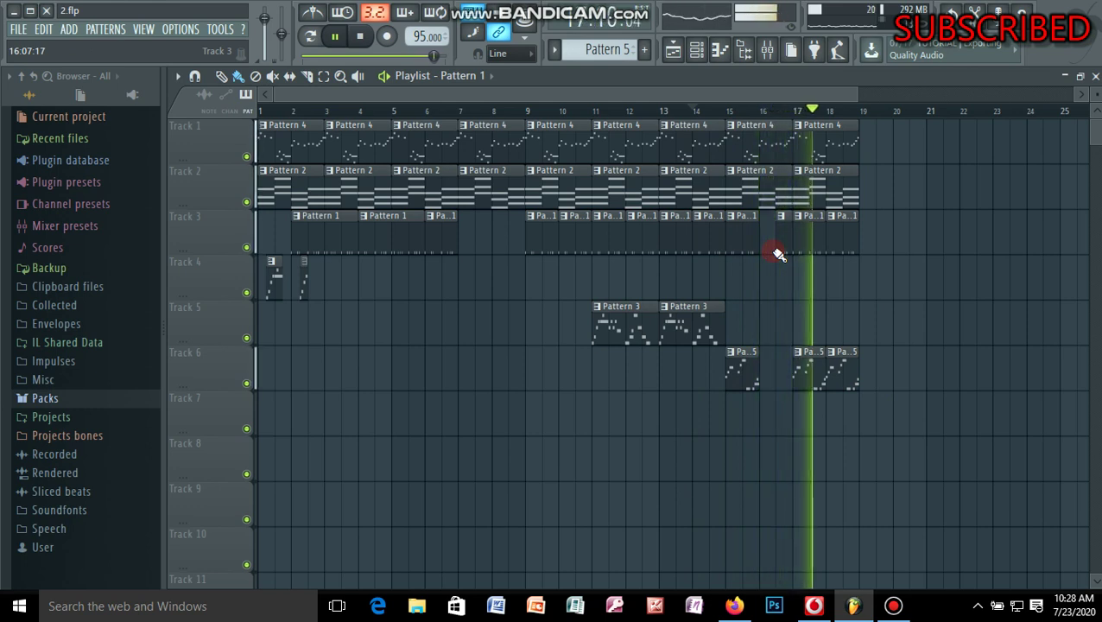
{"action": "right_click", "coordinate": [834, 373]}
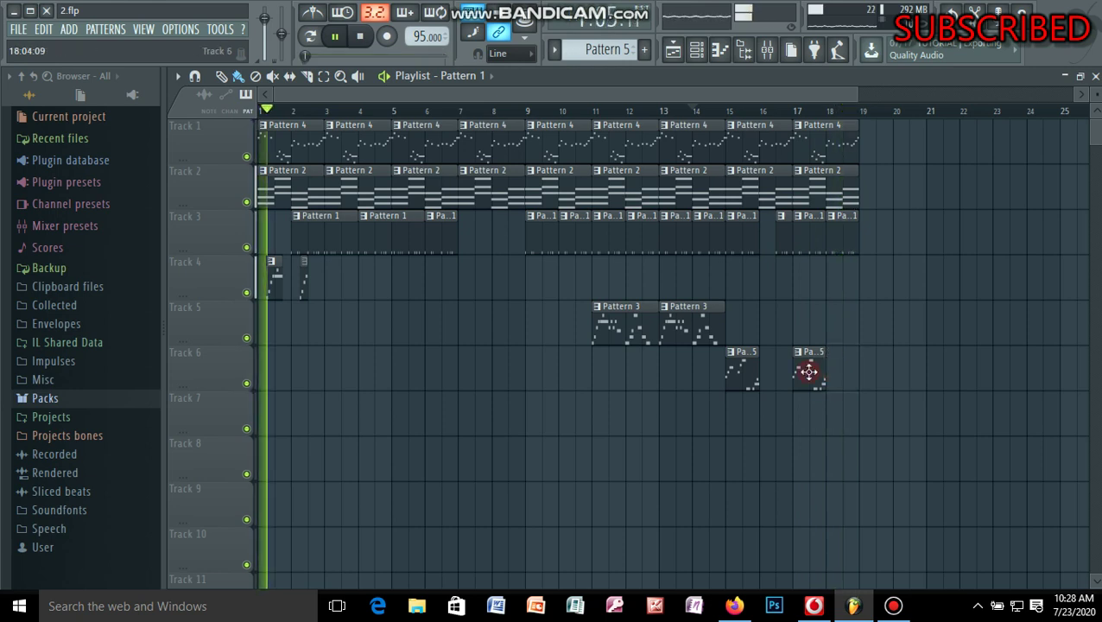
{"action": "left_click_drag", "start_coordinate": [802, 371], "coordinate": [793, 371]}
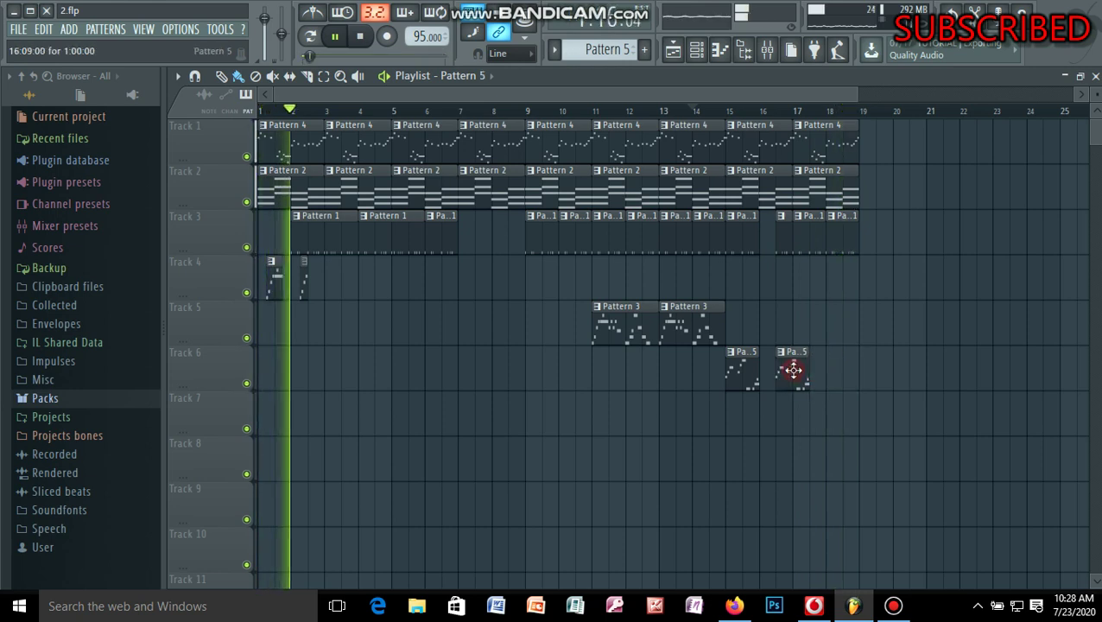